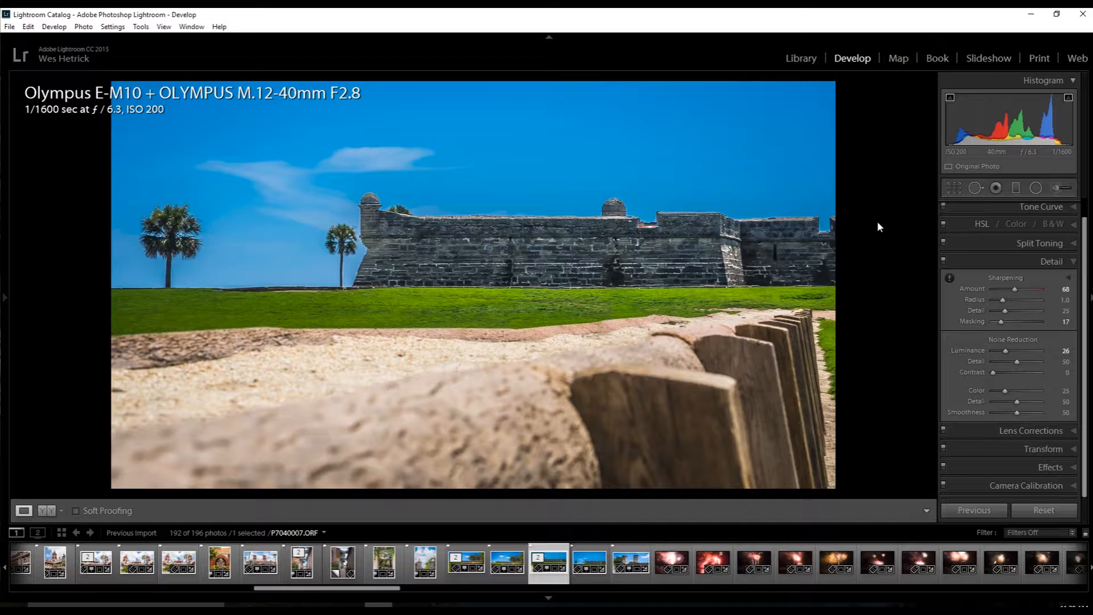
Show the selected photo's location on the map and move to the area around Castillo de San Marcos.
left_click(894, 59)
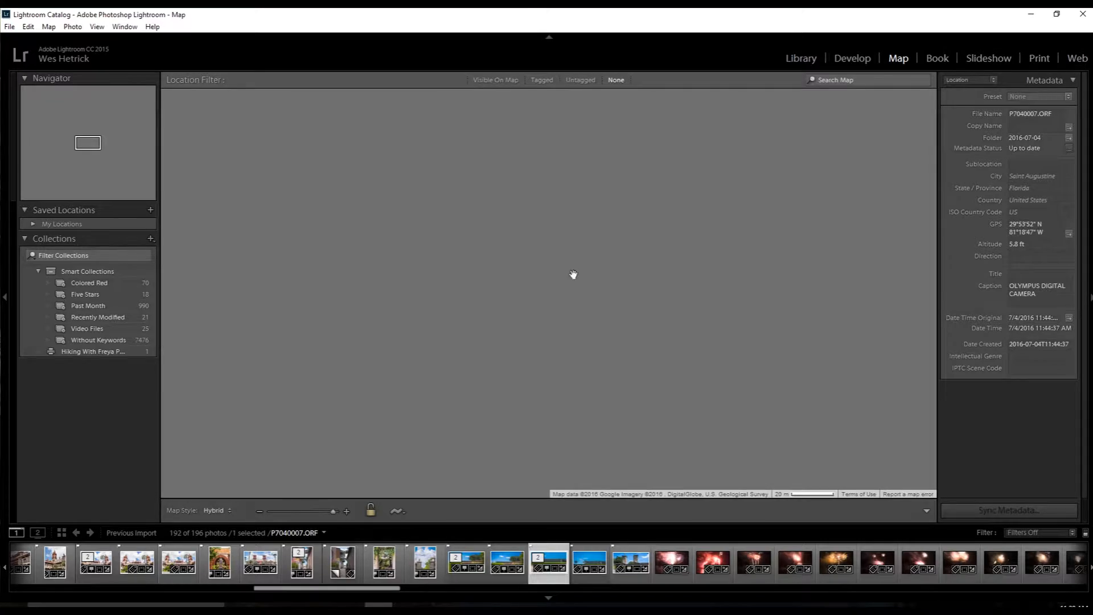
left_click_drag(591, 350, 501, 191)
scroll(715, 301, "down", 1)
left_click_drag(715, 302, 531, 458)
left_click_drag(534, 330, 536, 438)
left_click_drag(560, 228, 563, 456)
left_click_drag(586, 248, 594, 416)
left_click_drag(555, 265, 592, 385)
left_click_drag(561, 291, 547, 376)
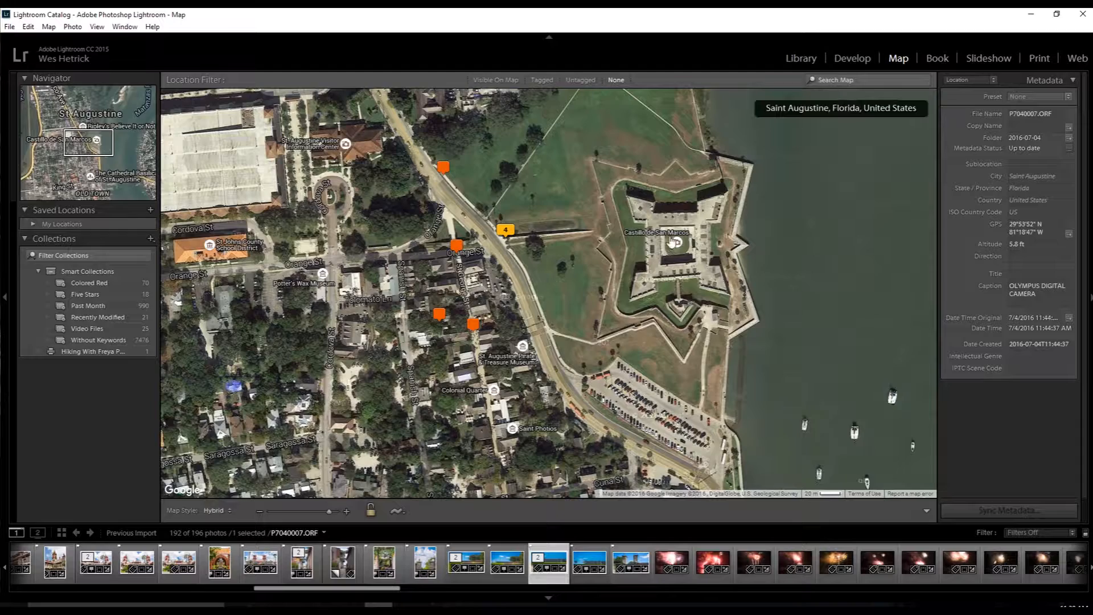
Examine the geotagged photo markers along S Castillo Dr beside the fort, then return to the Develop module.
scroll(789, 288, "down", 1)
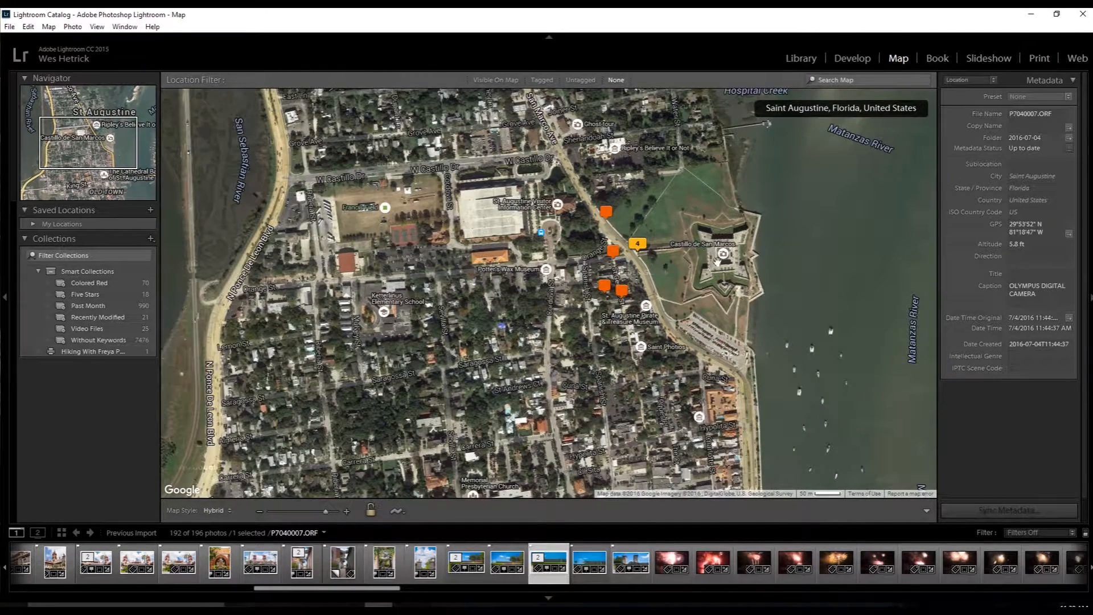
scroll(641, 258, "up", 1)
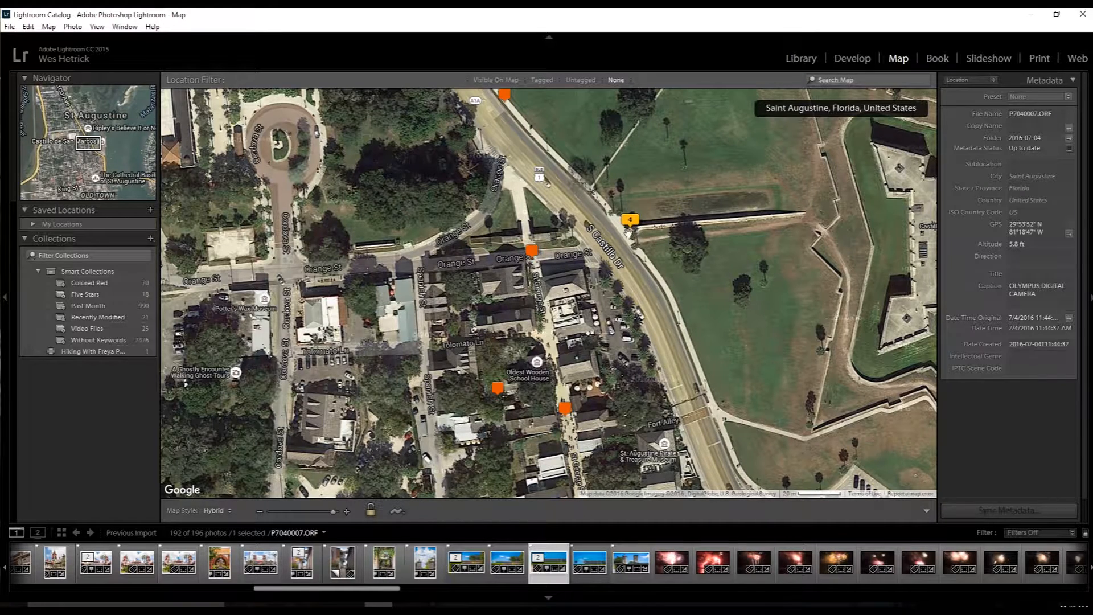
scroll(642, 232, "up", 1)
mouse_move(615, 239)
left_mouse_down()
mouse_move(584, 222)
mouse_move(430, 247)
mouse_move(363, 242)
left_mouse_up()
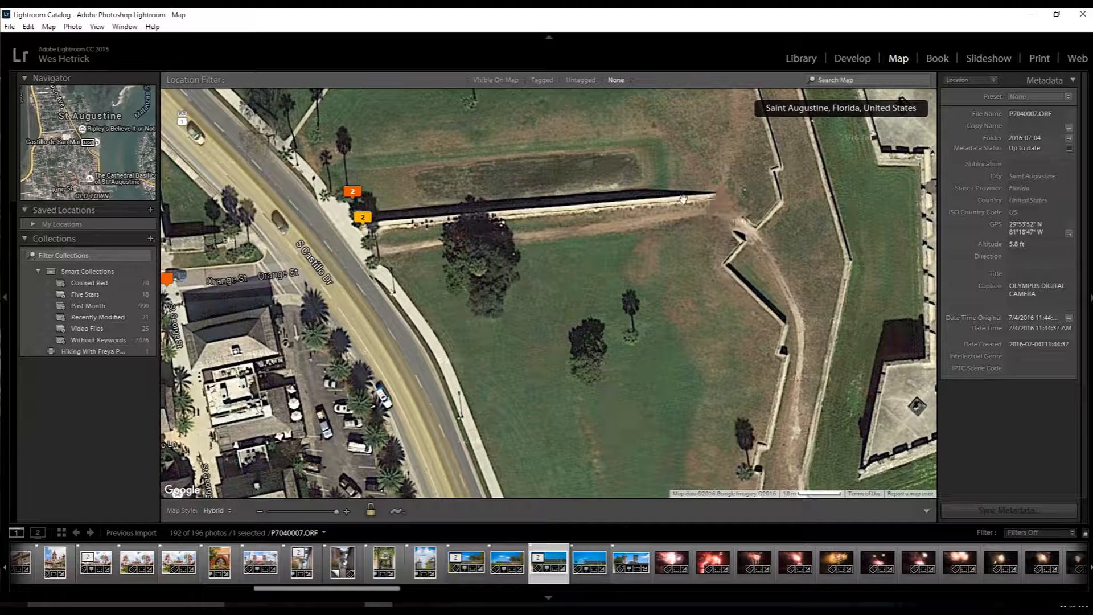
scroll(648, 206, "down", 1)
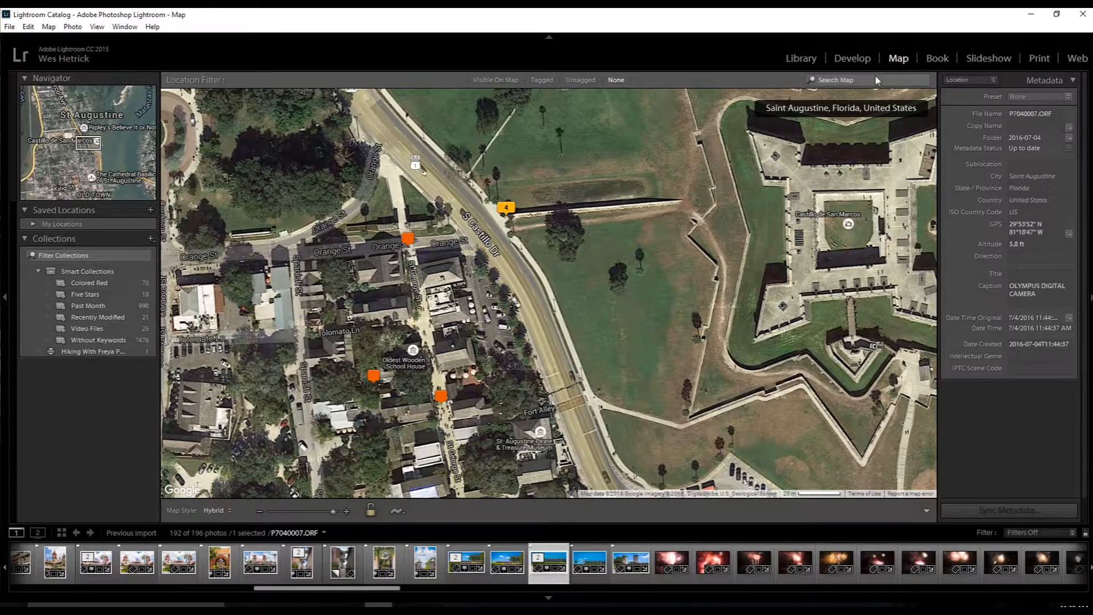
left_click(854, 61)
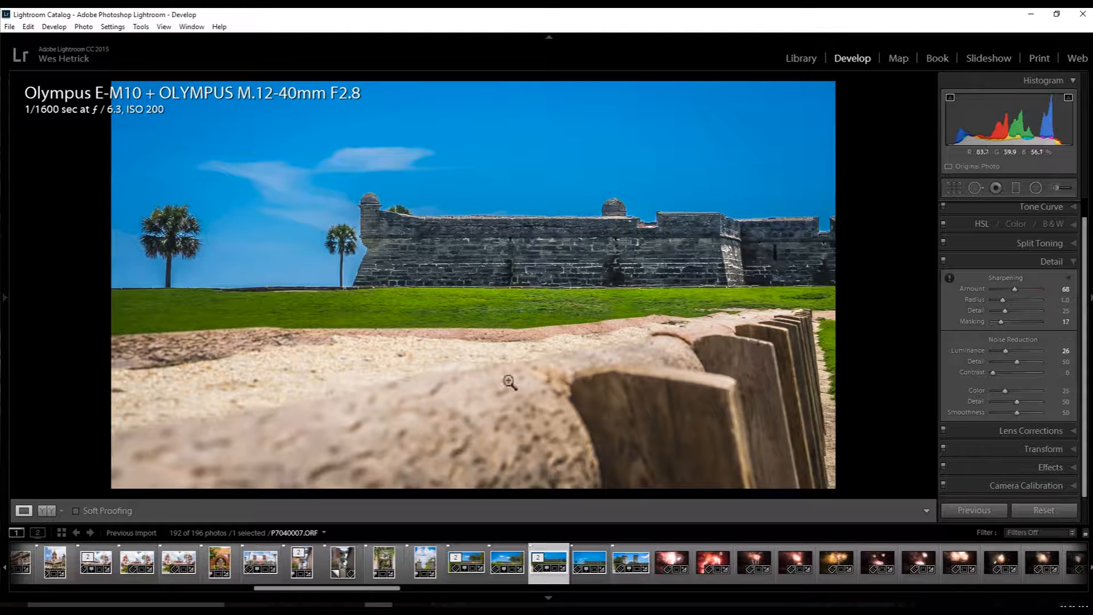
Create a virtual copy of P7040007.ORF and reset the copy's develop settings.
right_click(550, 561)
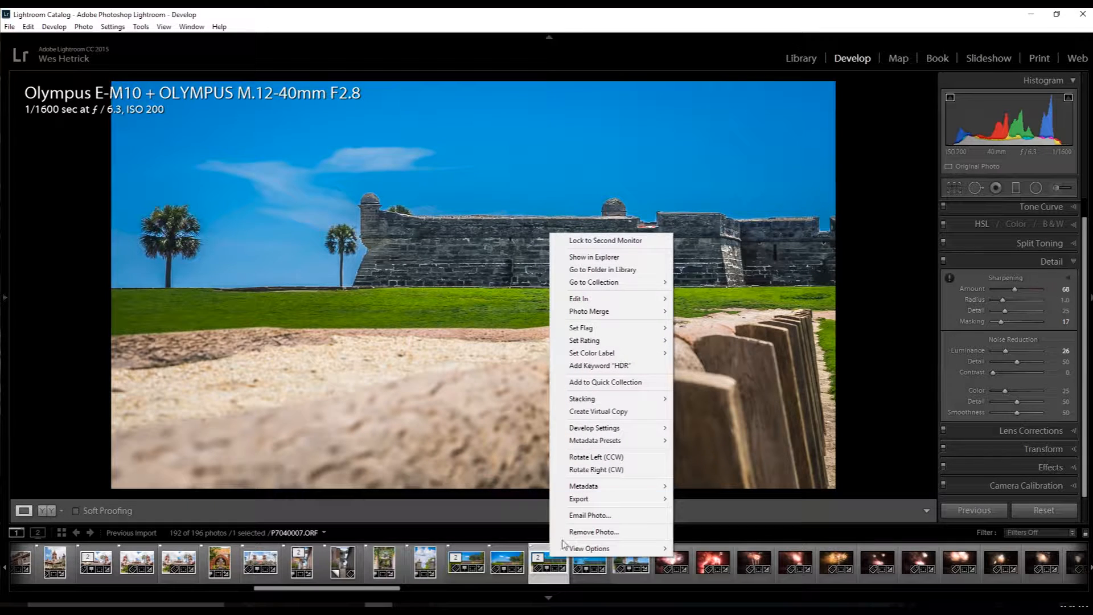
left_click(621, 412)
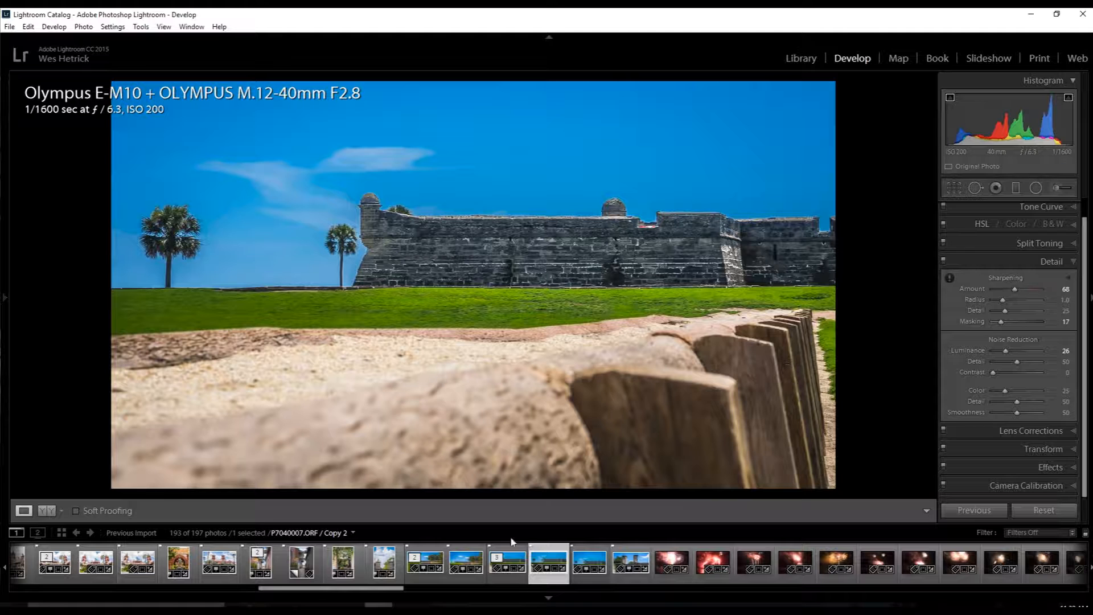
right_click(542, 557)
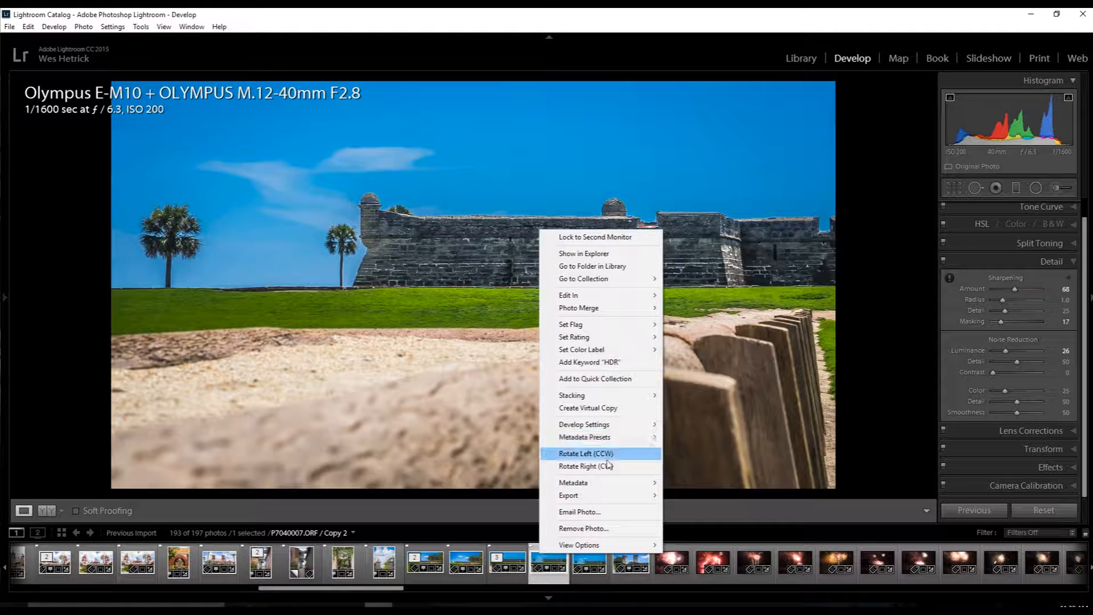
mouse_move(606, 427)
left_click(683, 424)
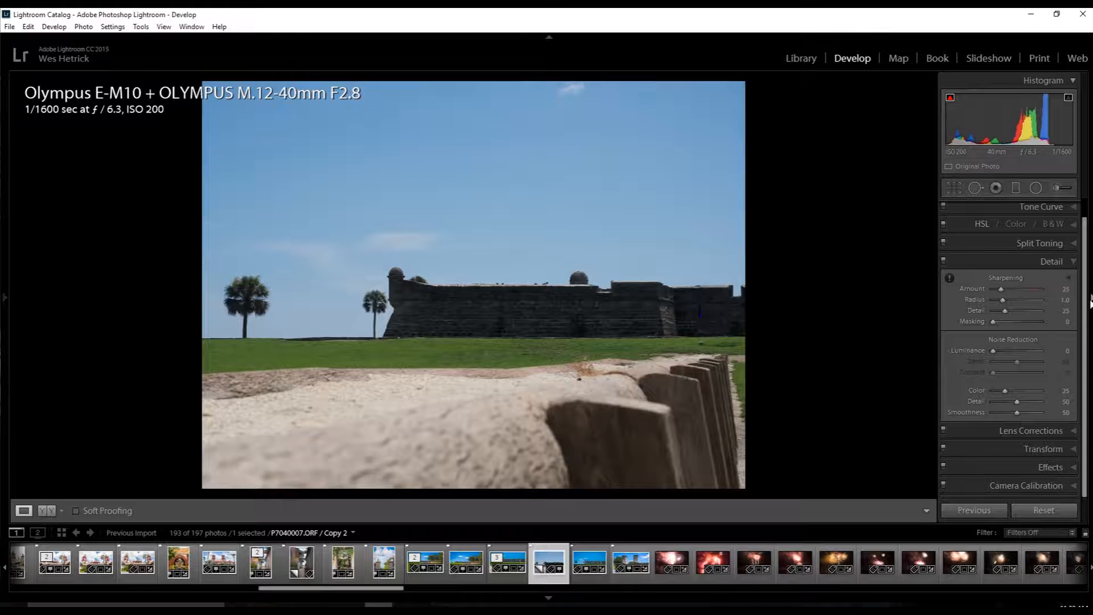
Set the basic Highlights to -100 and Shadows to +100 on the virtual copy.
scroll(1013, 293, "up", 1)
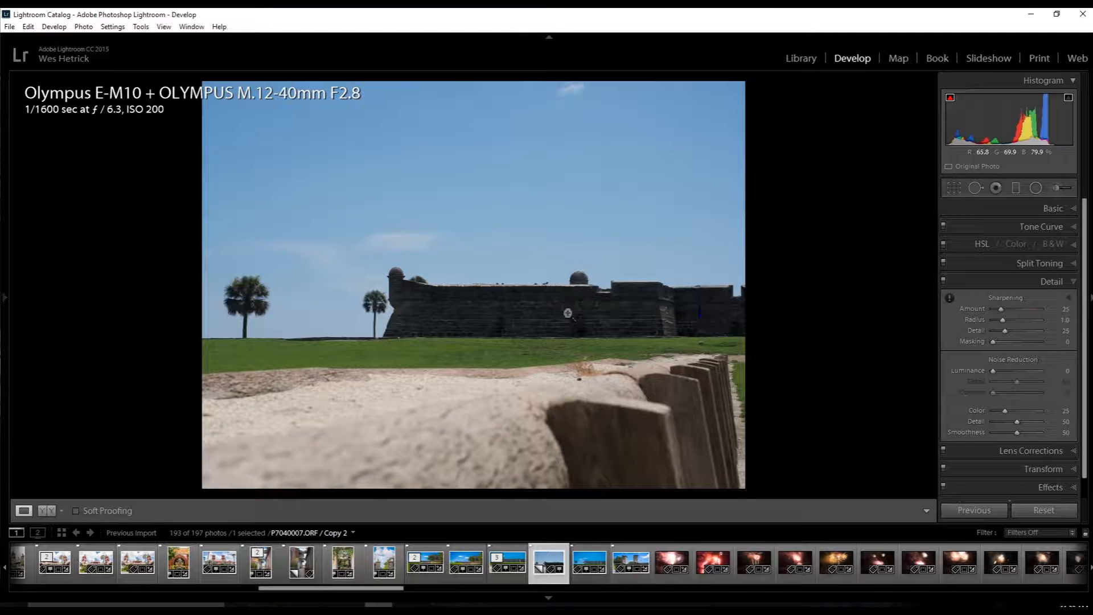
left_click(1073, 211)
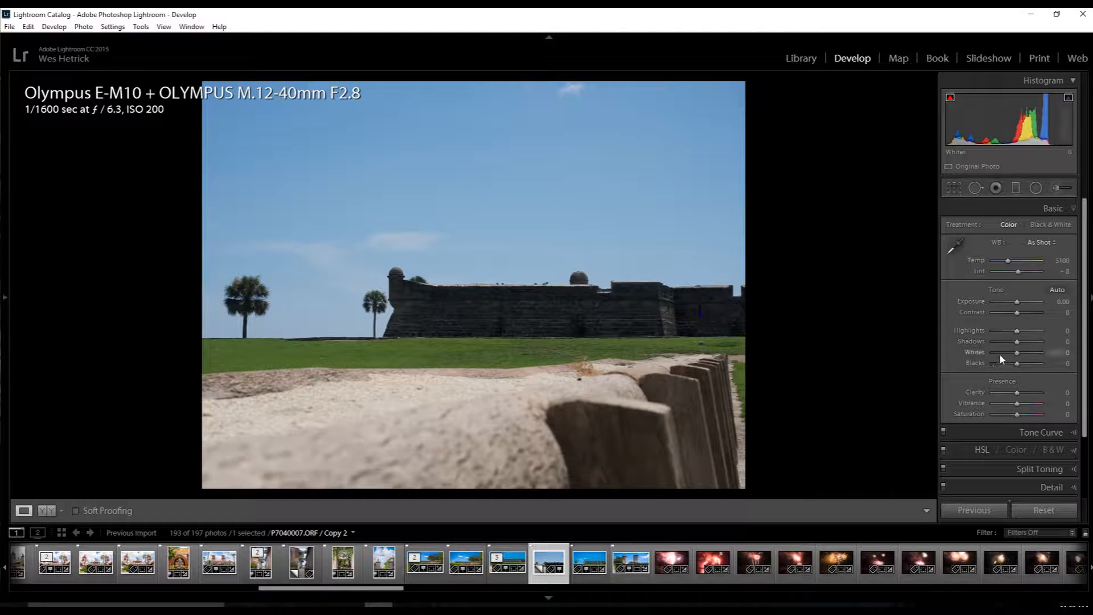
left_click_drag(1017, 333, 932, 335)
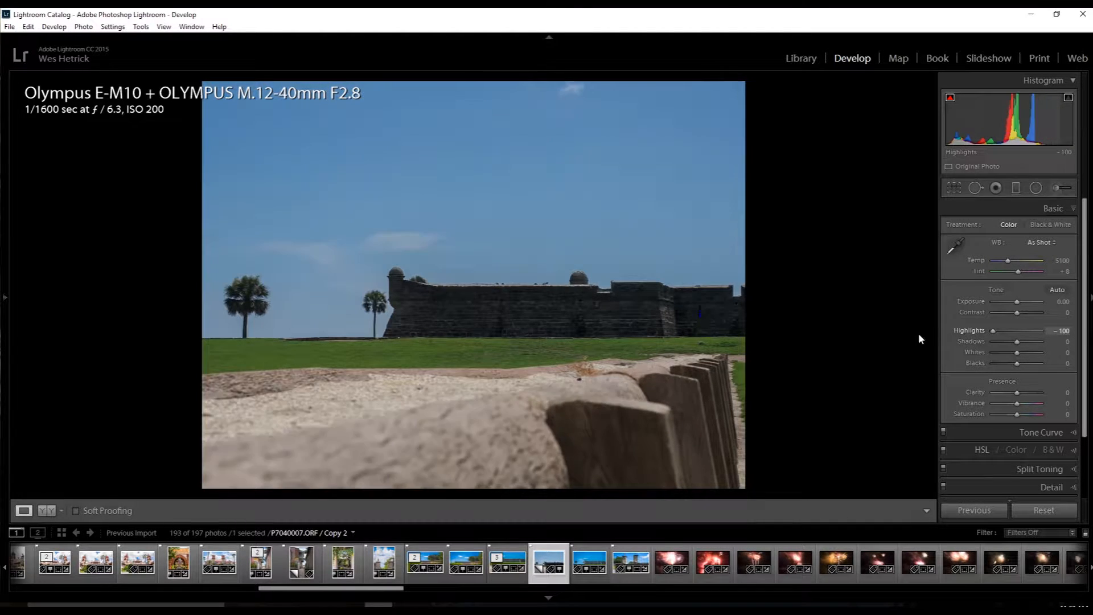
left_click_drag(1017, 341, 1070, 343)
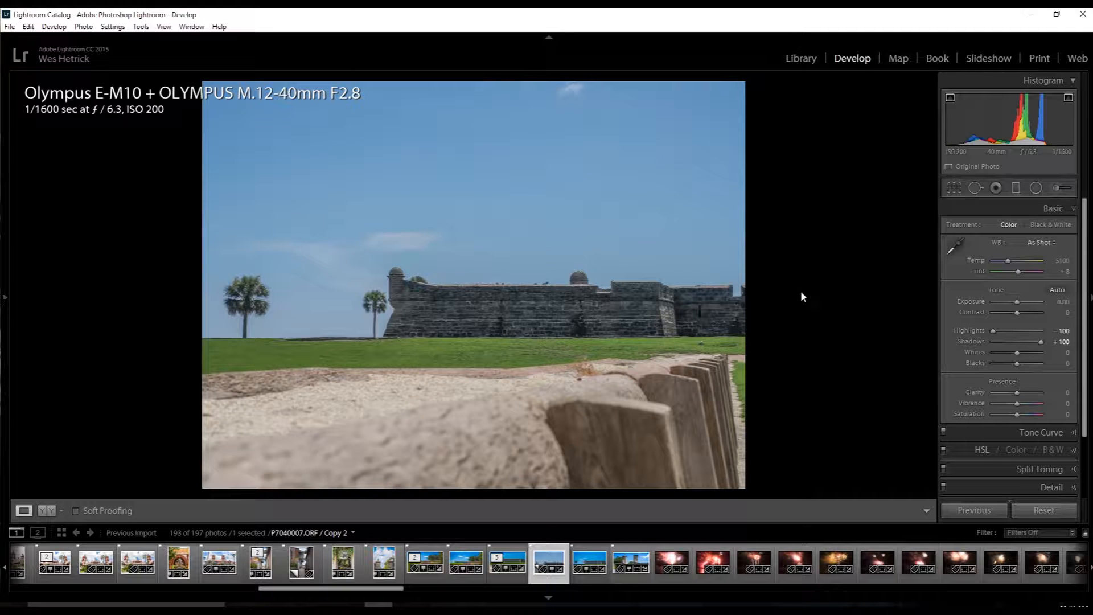
Crop the photo to a 16 x 9 aspect ratio, trimming only the sky and keeping the full foreground.
left_click(951, 188)
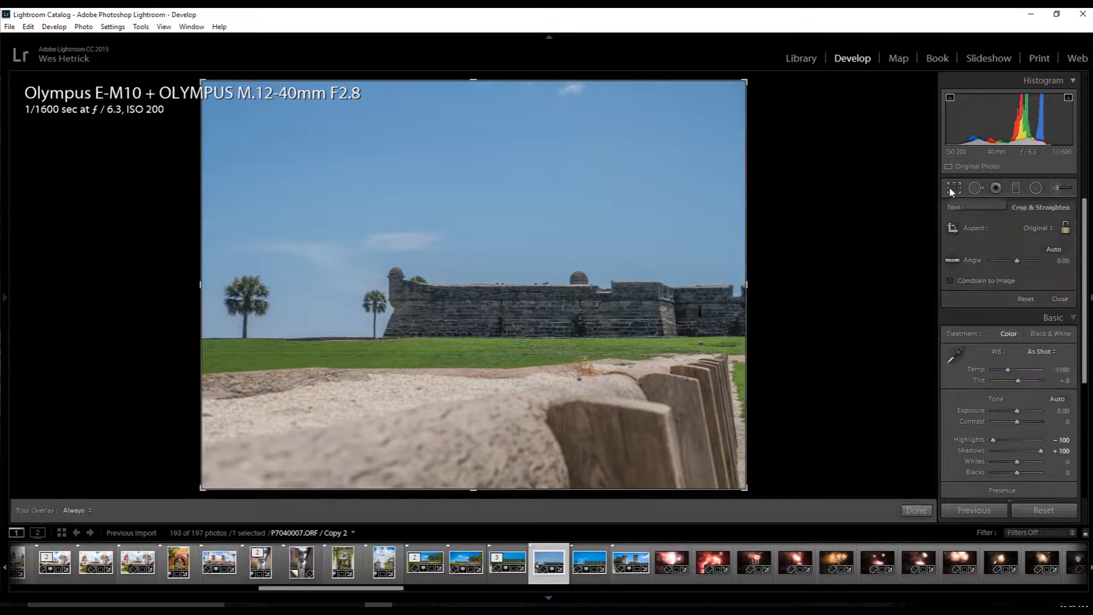
left_click(1025, 224)
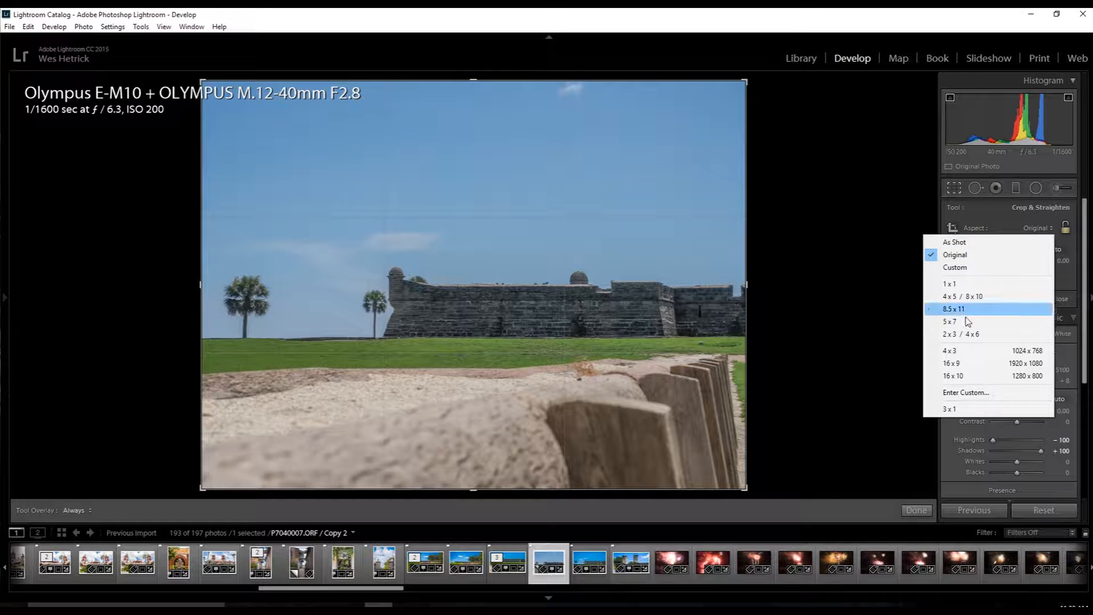
left_click(965, 364)
left_click_drag(551, 324, 551, 283)
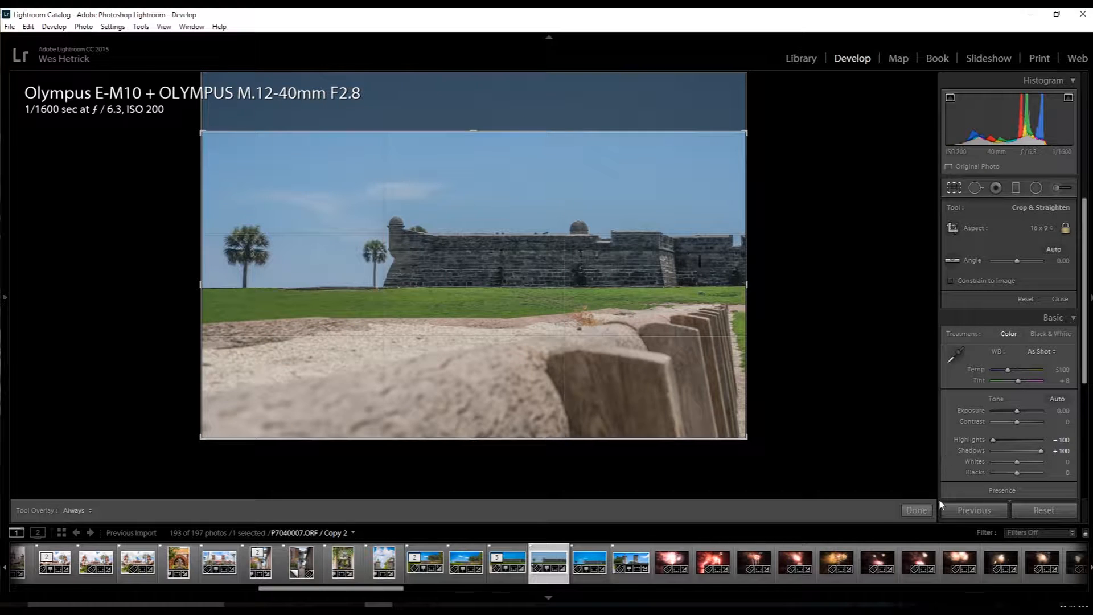
left_click(916, 511)
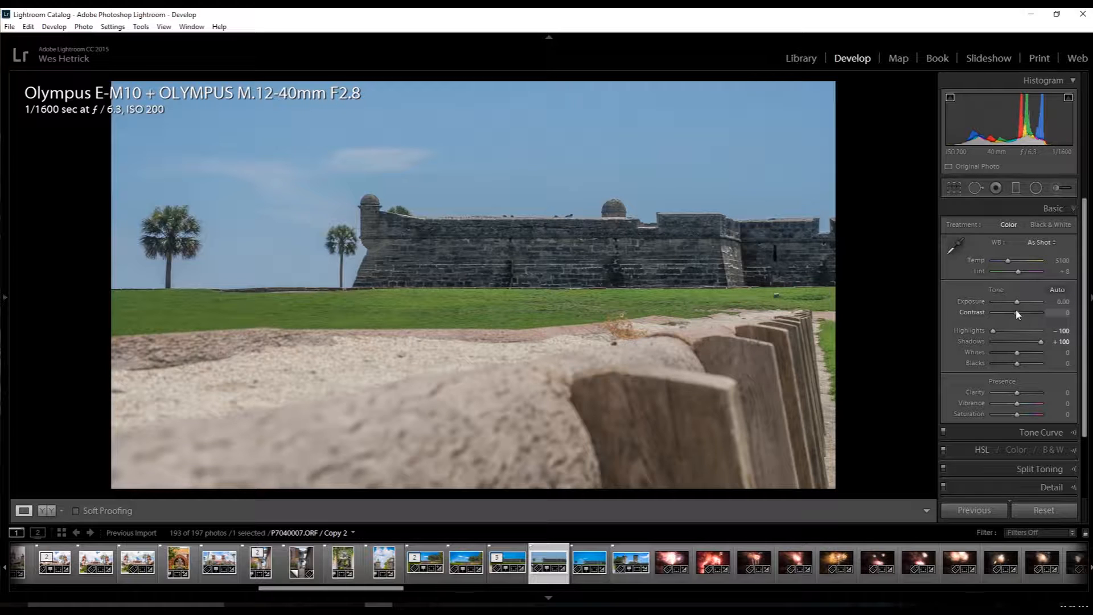
Adjust the basic tone with Contrast at +33, Whites at +52 and Blacks at -19.
left_click_drag(1019, 311, 1023, 311)
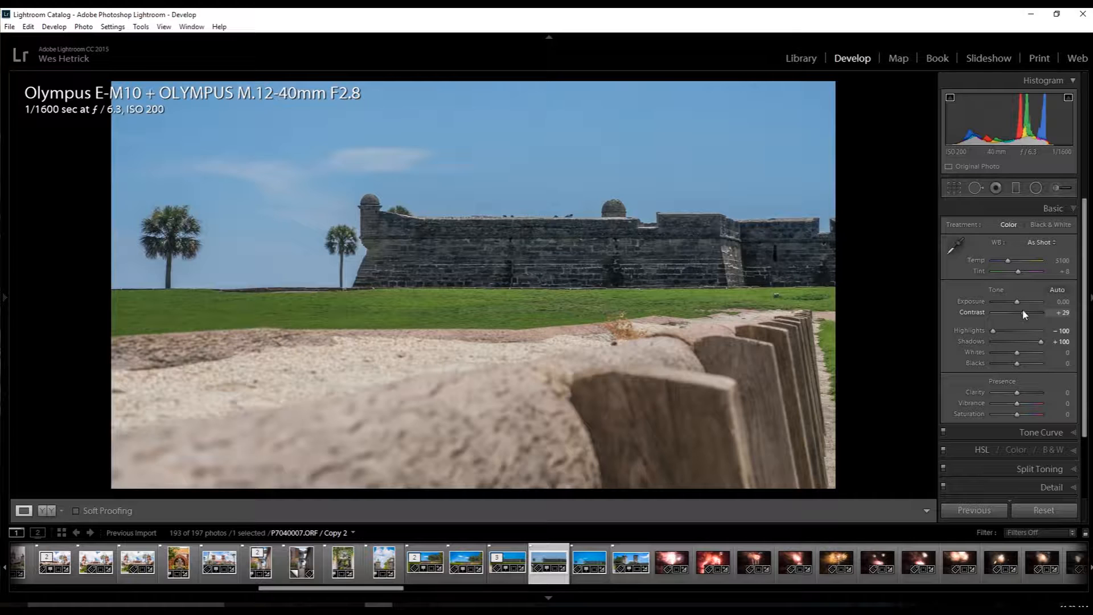
left_click_drag(1023, 314, 1025, 314)
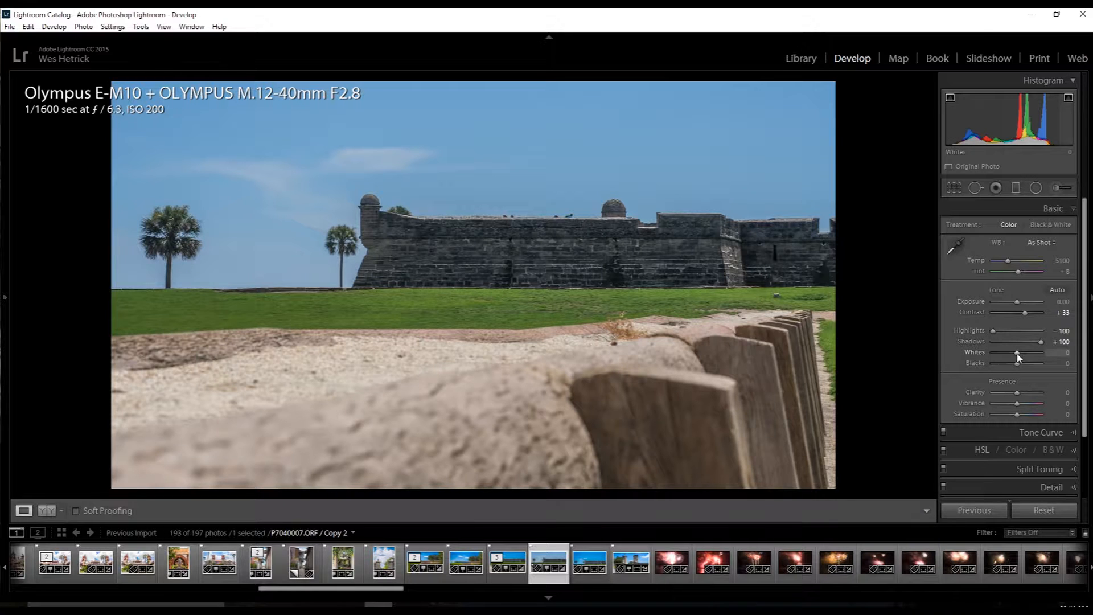
left_click_drag(1018, 357, 1030, 357)
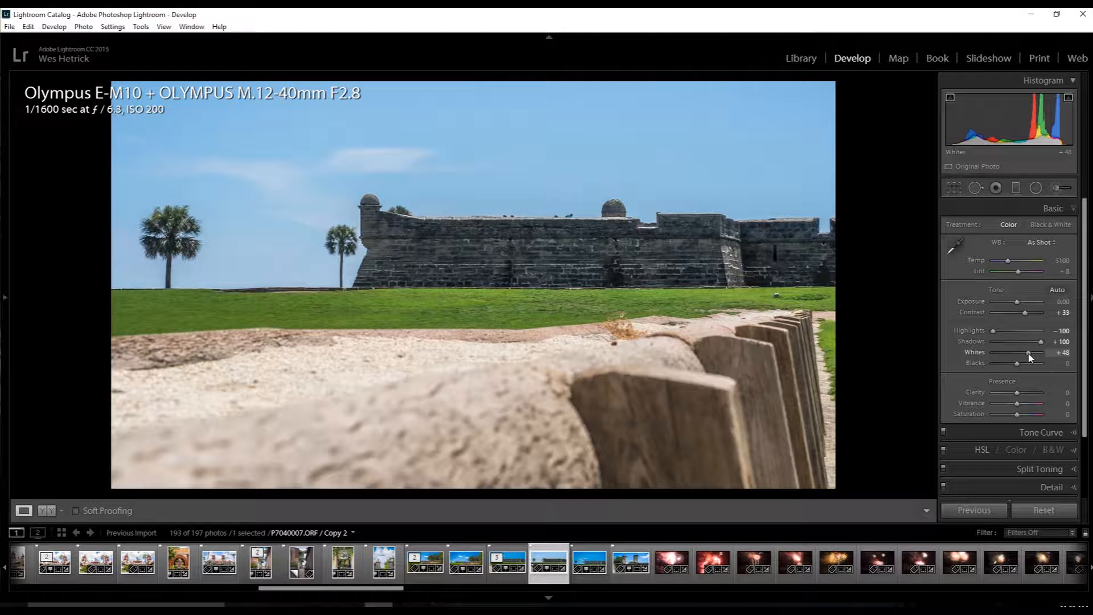
left_click_drag(1017, 366, 1015, 365)
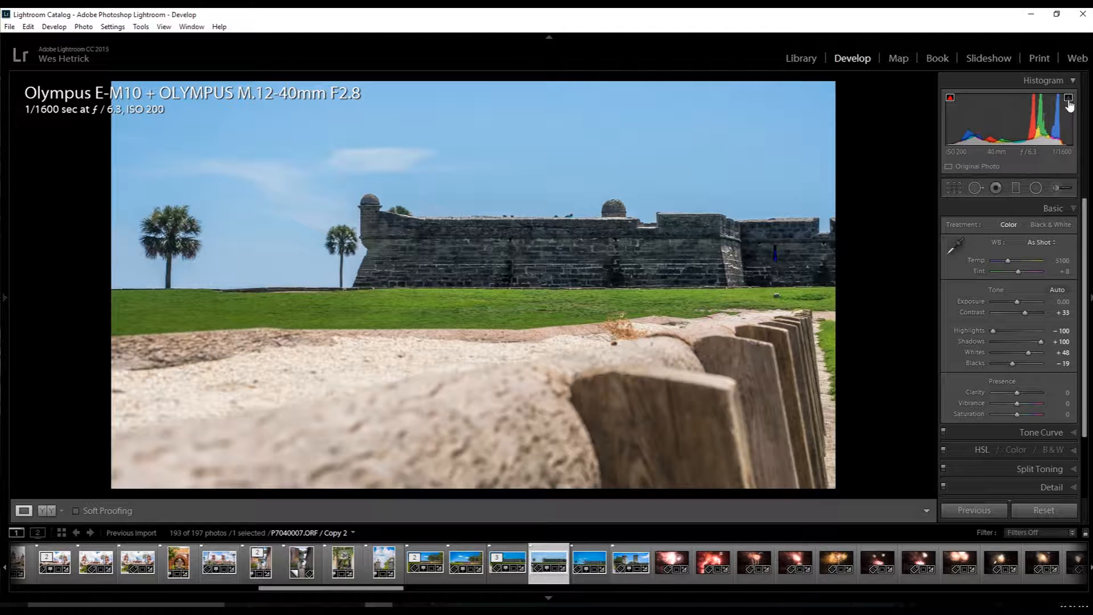
left_click_drag(1031, 353, 1041, 354)
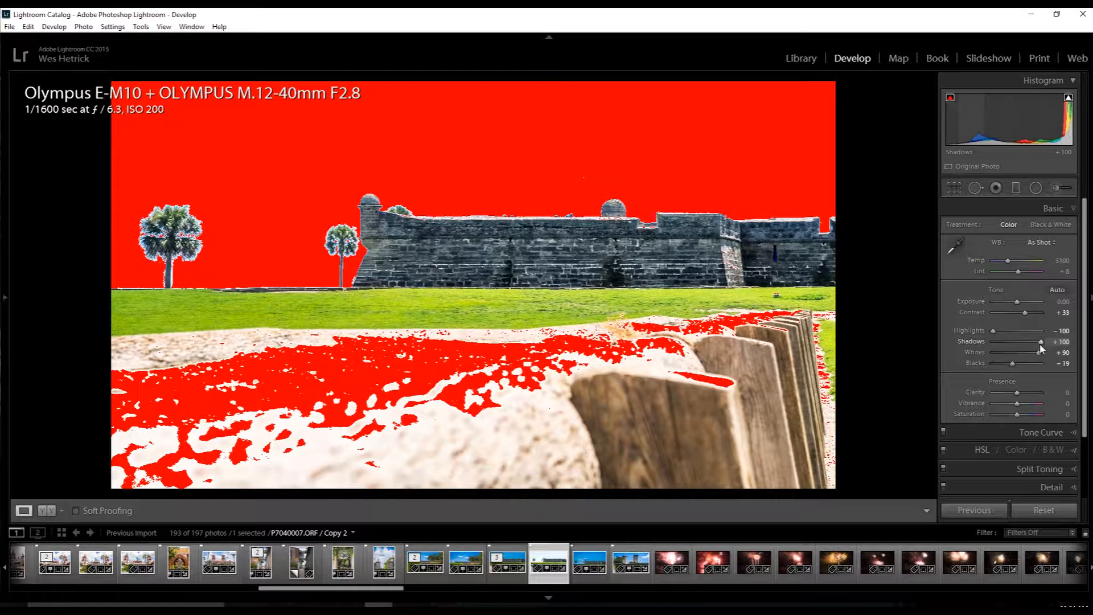
left_click_drag(1041, 354, 1035, 354)
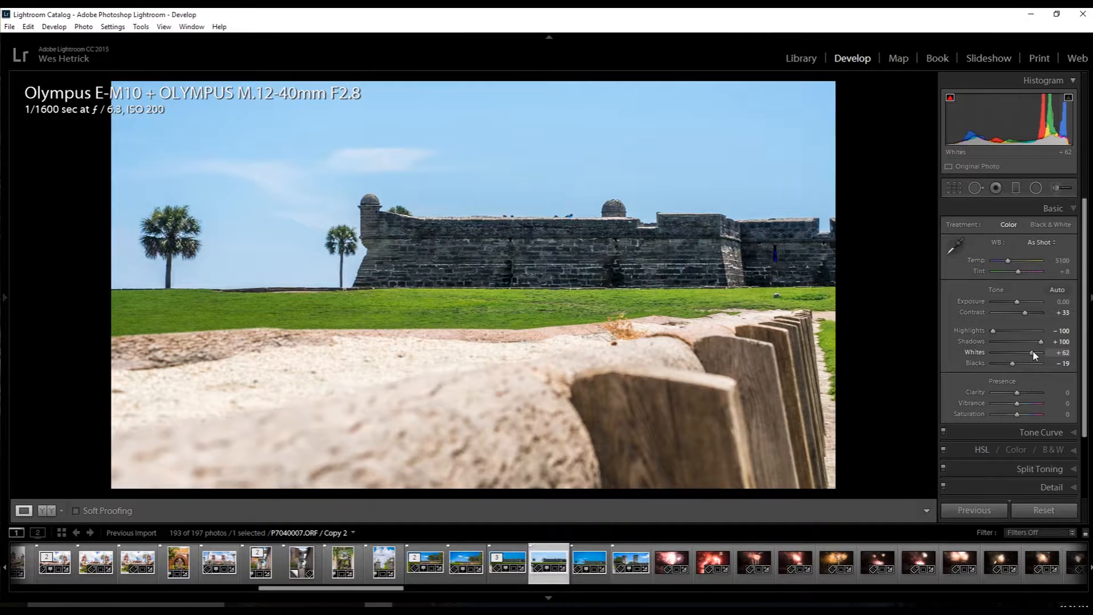
left_click_drag(1035, 356, 1029, 354)
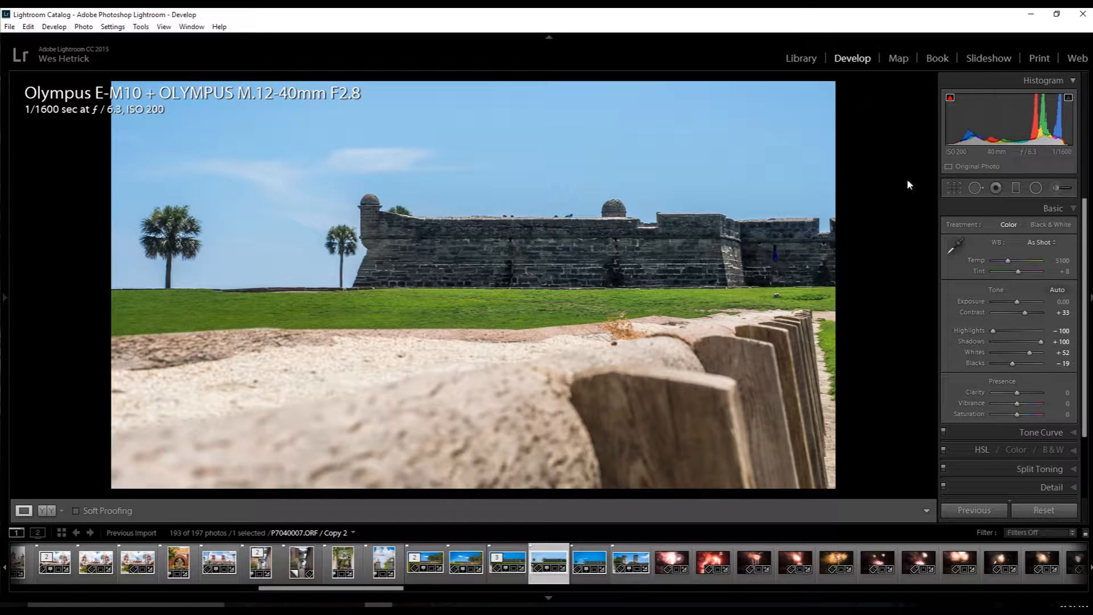
Set Clarity to +24 and Vibrance to +19.
left_click_drag(1016, 398, 1023, 399)
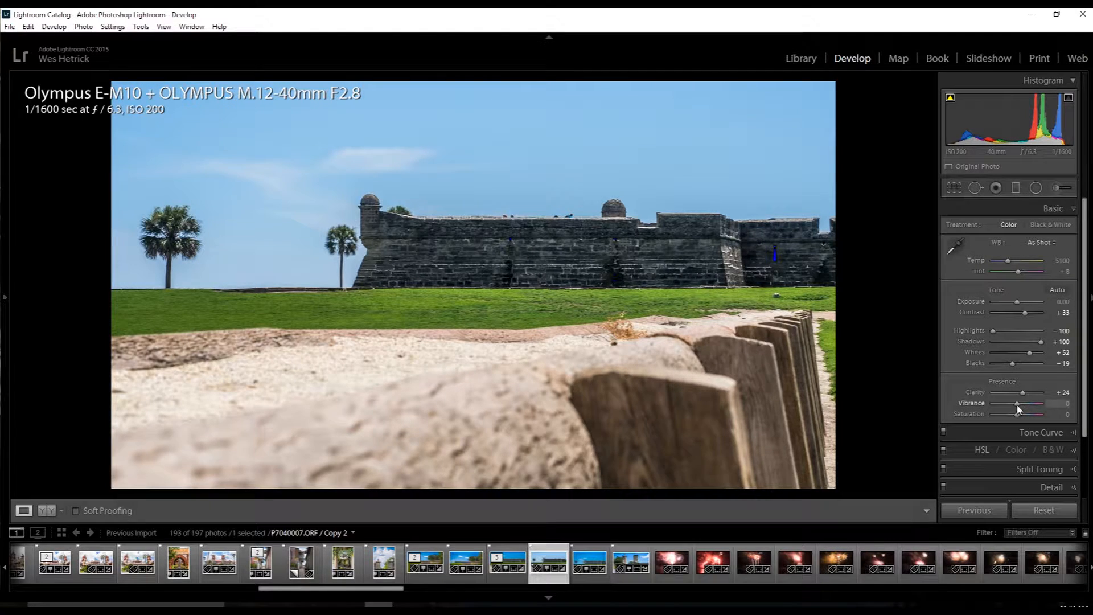
left_click_drag(1017, 404, 1022, 404)
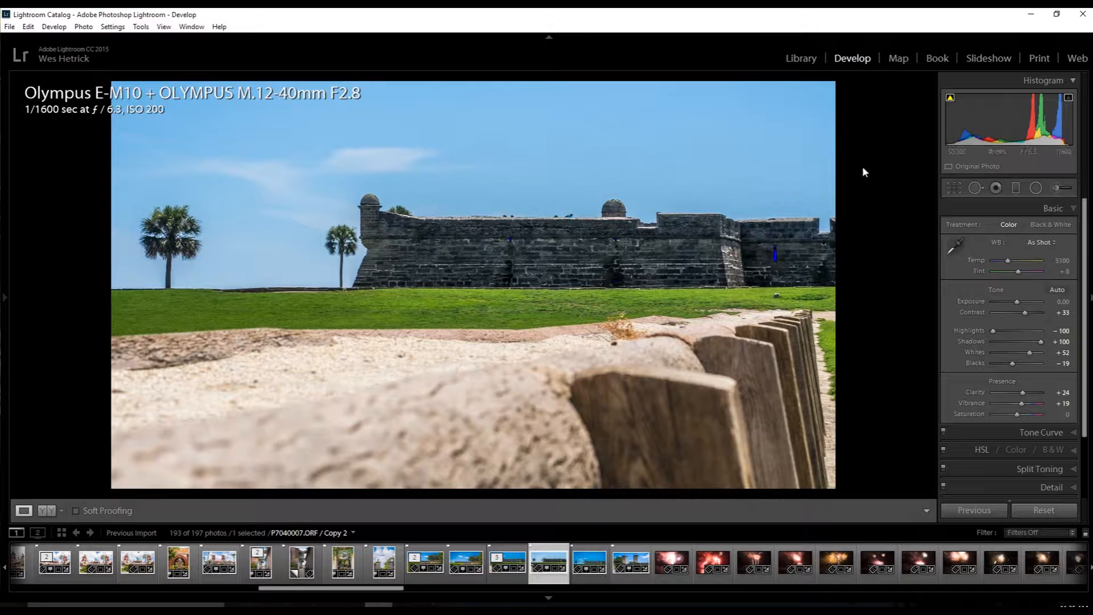
Raise the Blue saturation in the HSL adjustments to +44 and return to the Basic adjustments.
left_click(1074, 451)
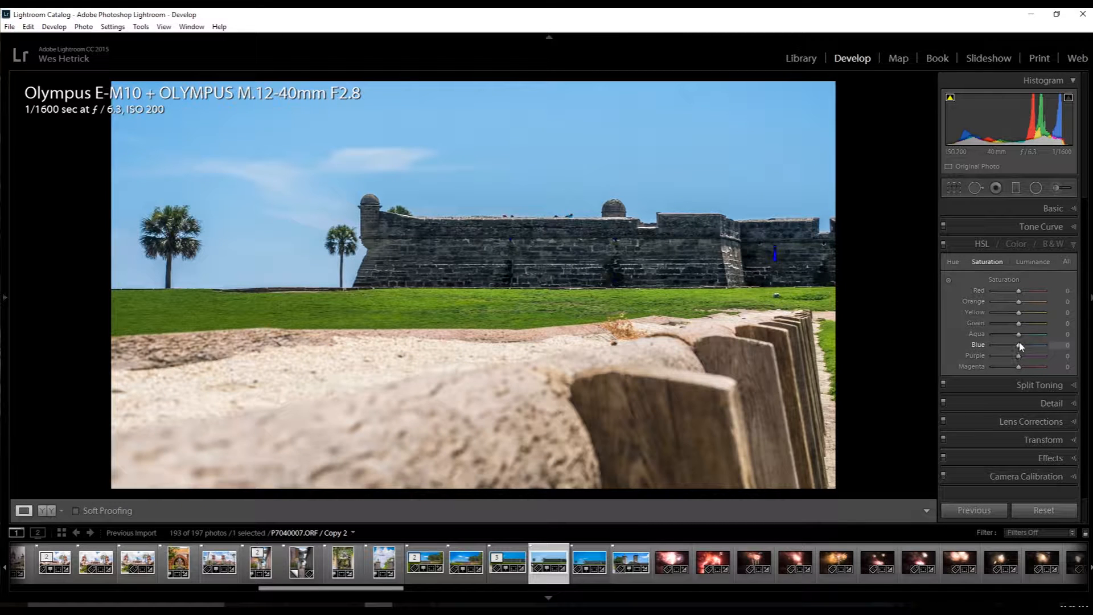
left_click_drag(1020, 348, 1032, 349)
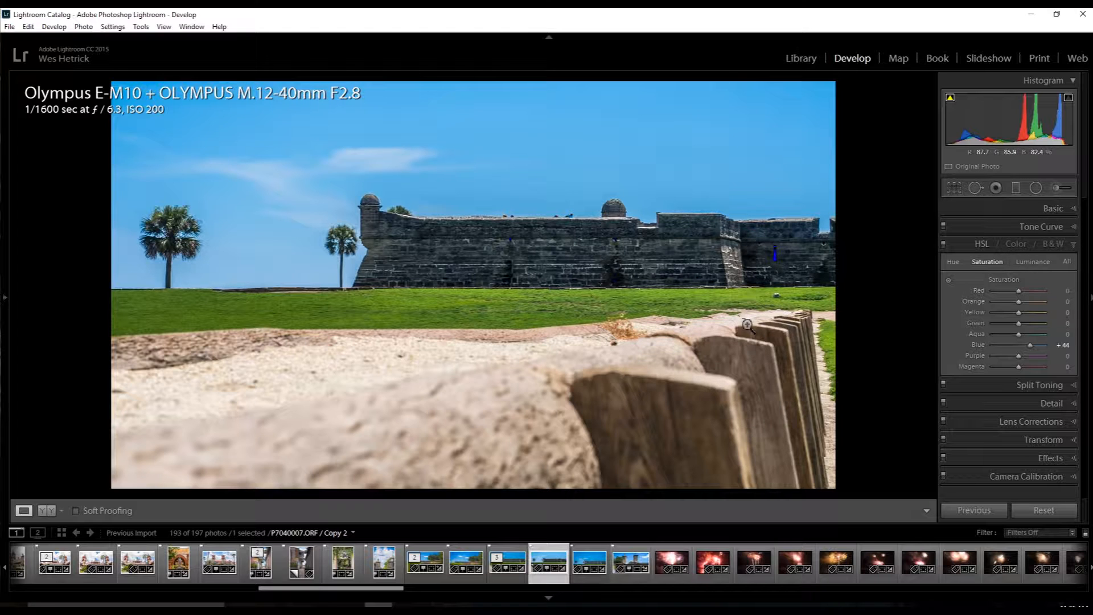
left_click(1073, 213)
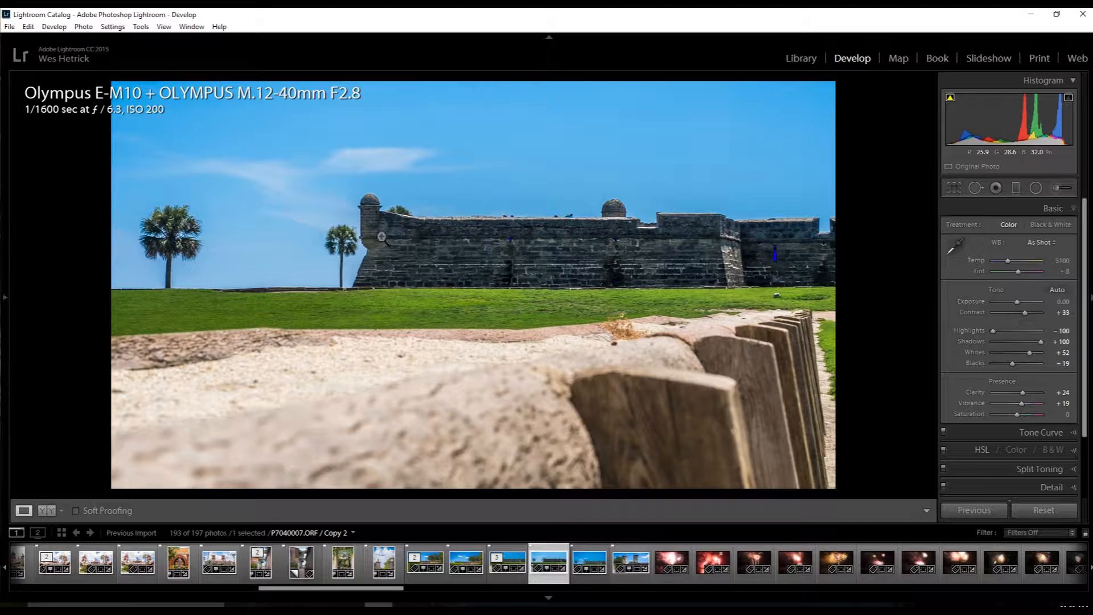
Paint an Adjustment Brush mask with 0.60 Exposure and Auto Mask over the stone fort's walls.
left_click(1055, 190)
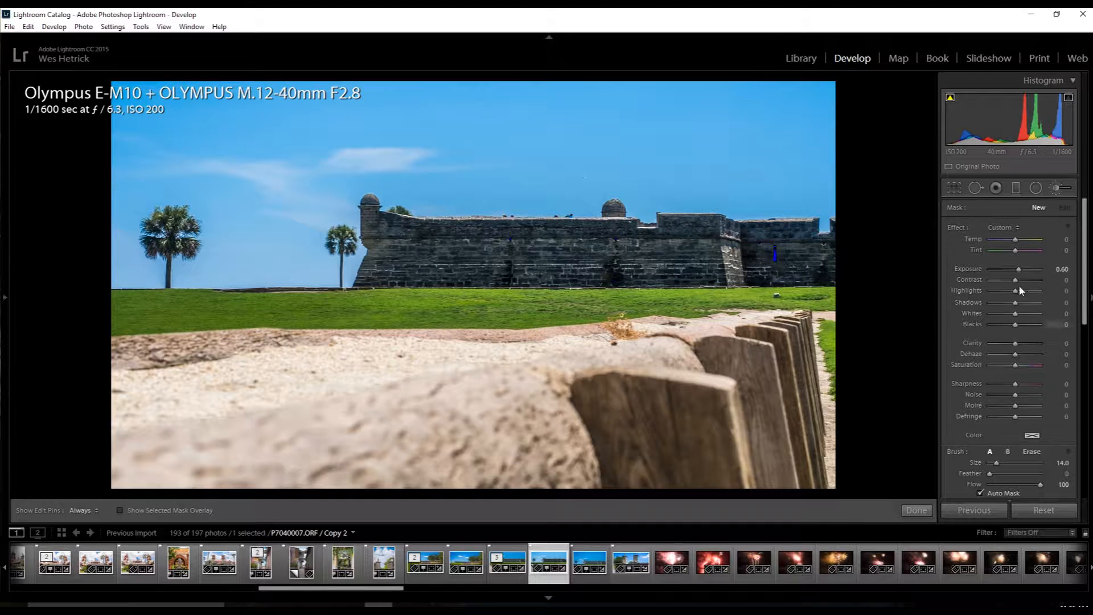
scroll(738, 229, "down", 3)
mouse_move(819, 258)
left_mouse_down()
mouse_move(384, 255)
mouse_move(421, 260)
mouse_move(371, 271)
mouse_move(632, 283)
mouse_move(809, 263)
mouse_move(826, 235)
mouse_move(797, 224)
mouse_move(800, 214)
mouse_move(564, 229)
mouse_move(610, 198)
left_mouse_up()
mouse_move(548, 227)
left_mouse_down()
mouse_move(367, 223)
mouse_move(371, 206)
mouse_move(373, 217)
left_mouse_up()
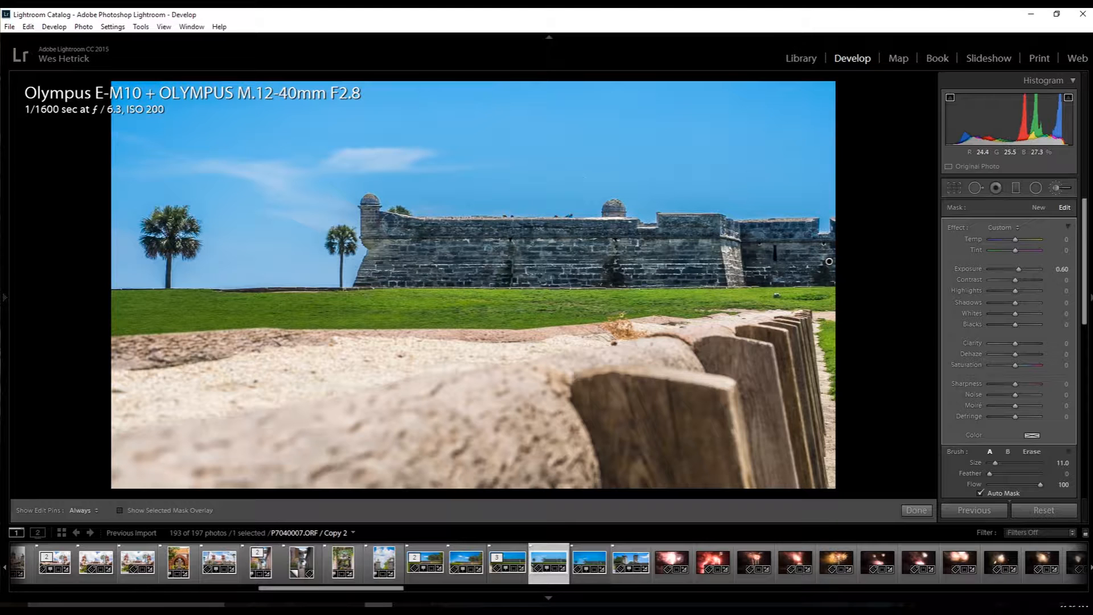
key("alt")
scroll(509, 214, "up", 4)
Set the fort brush mask's Contrast to 20, Whites to -17 and Saturation to -31.
left_click_drag(1015, 279, 1019, 282)
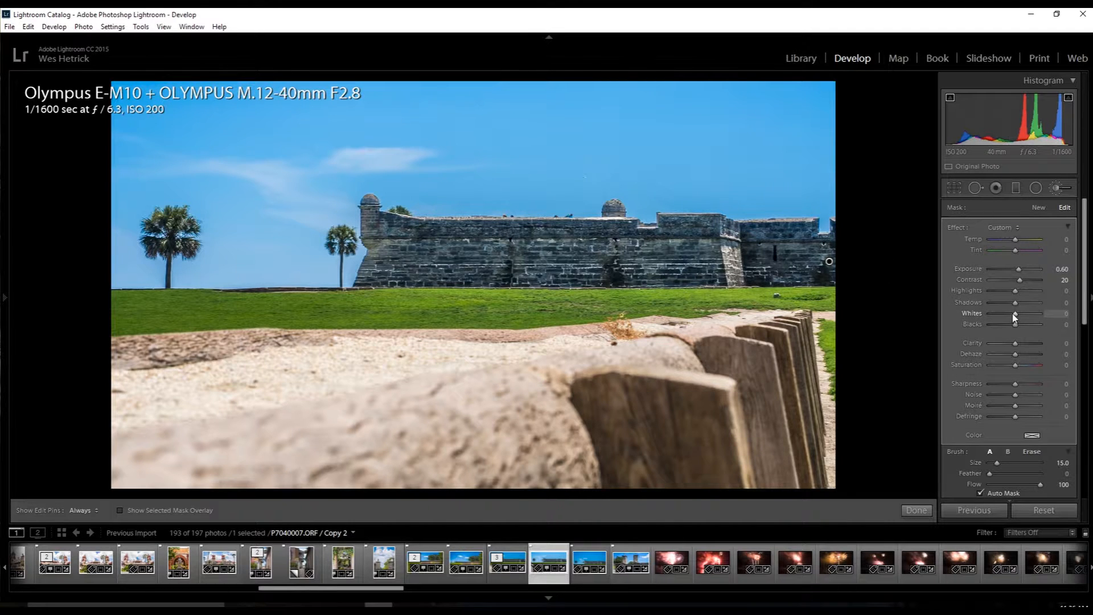
left_click_drag(1015, 315, 1009, 314)
left_click_drag(1013, 367, 1011, 367)
left_click_drag(1010, 364, 1007, 365)
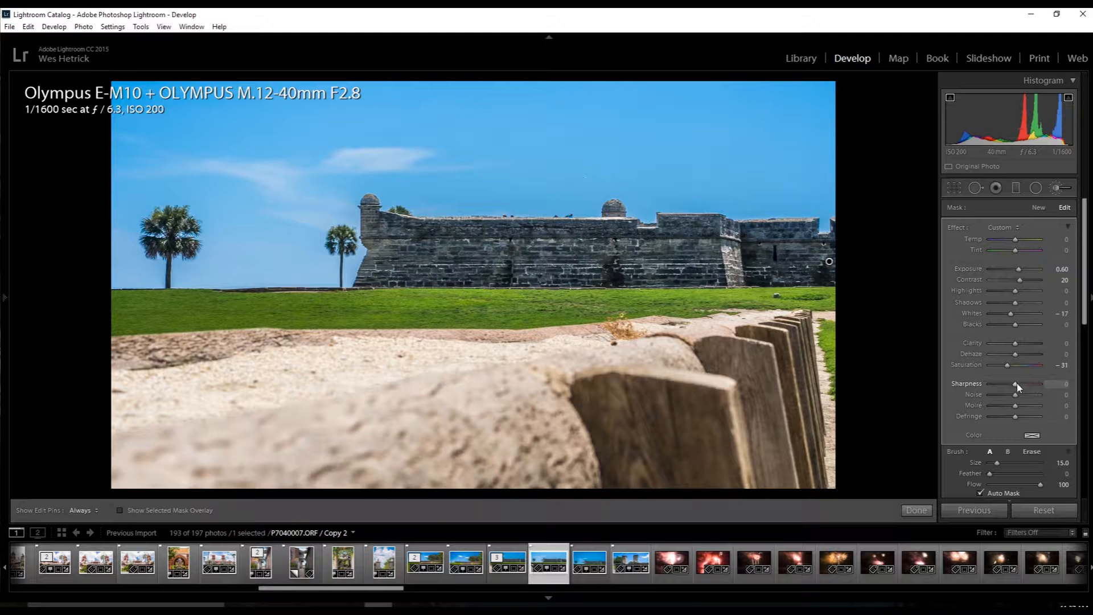
Raise the fort brush mask's Sharpness slightly and finish the Adjustment Brush edit.
left_click_drag(1019, 387, 1024, 387)
left_click(914, 510)
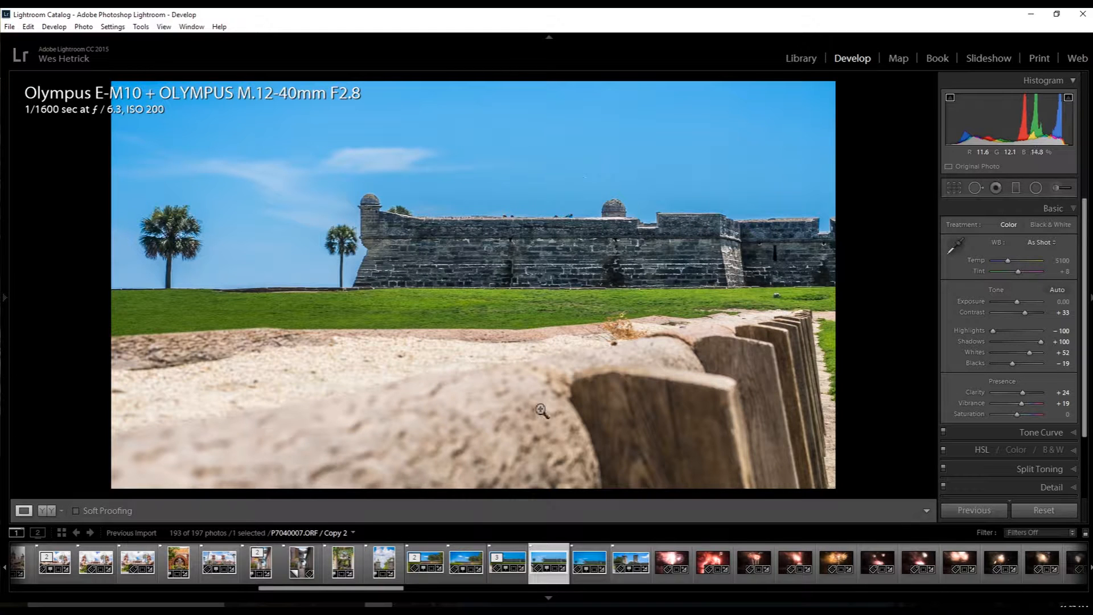
Remove the people along the top of the fort wall with size 38 Heal spots, sampling clear sky for the one nearest the domed turret.
left_click(512, 221)
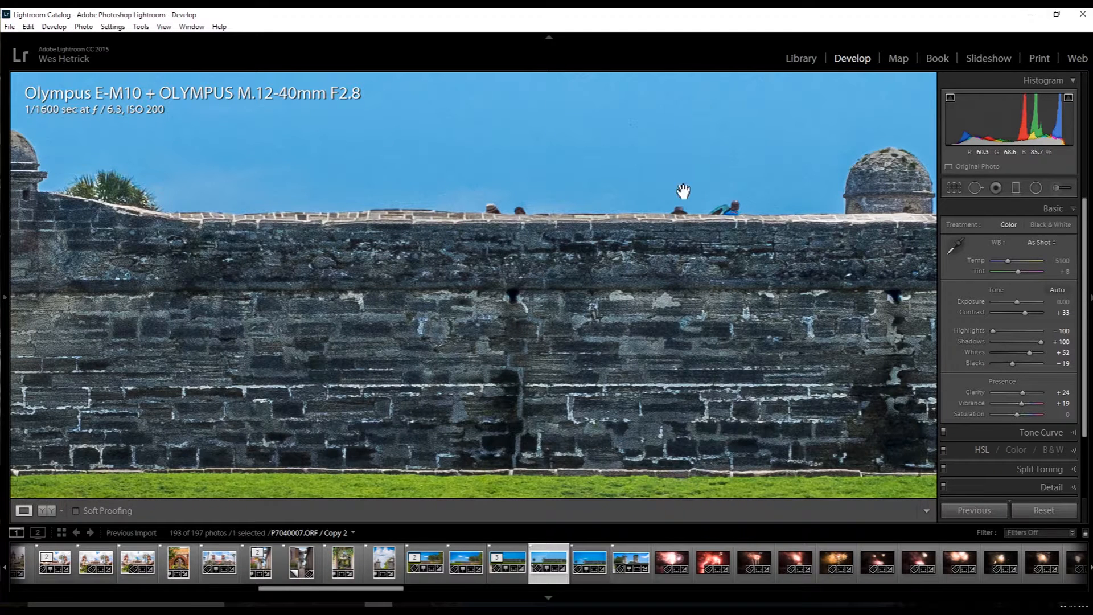
left_click(975, 188)
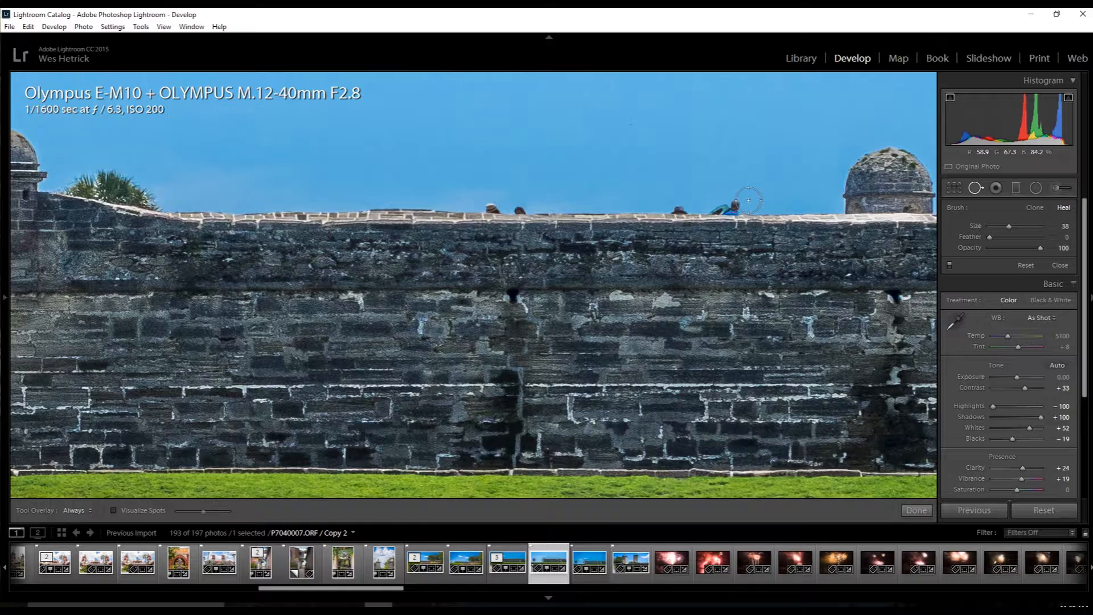
left_click_drag(748, 201, 709, 205)
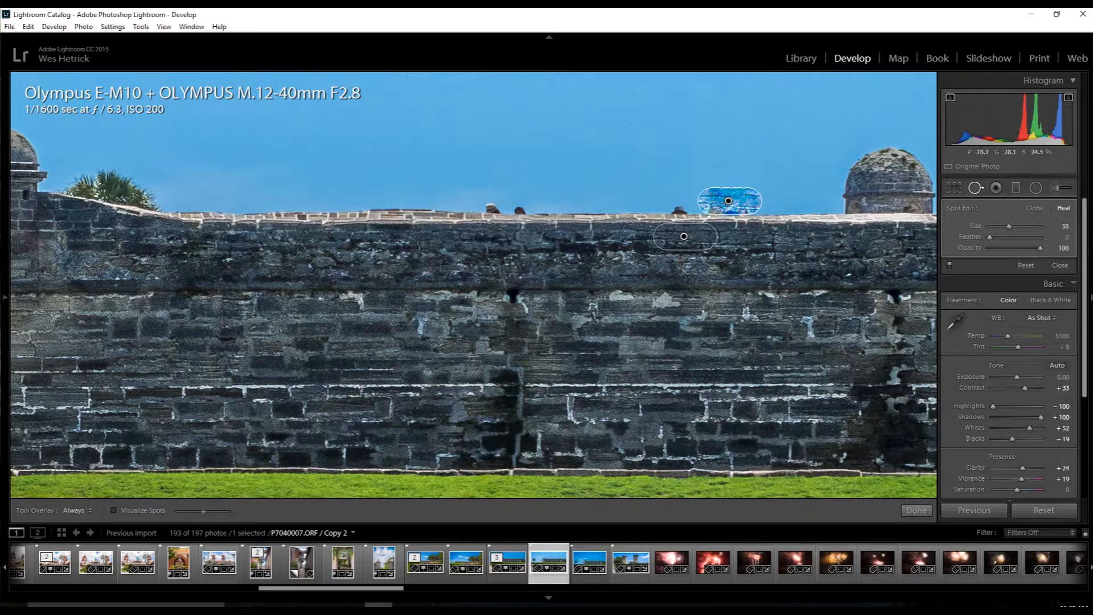
left_click_drag(719, 244, 798, 202)
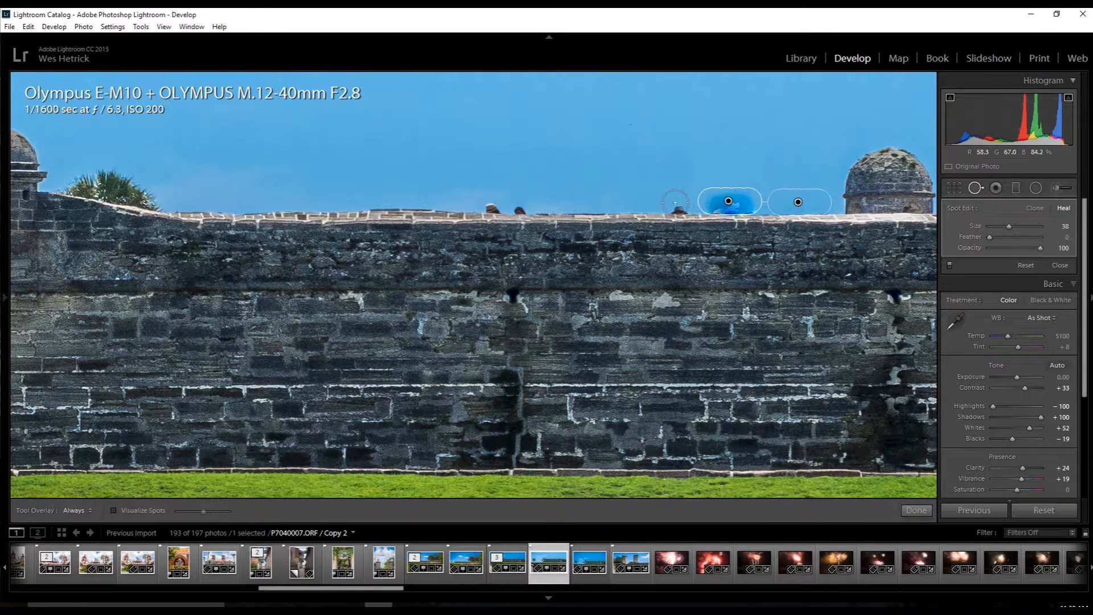
left_click_drag(678, 201, 683, 202)
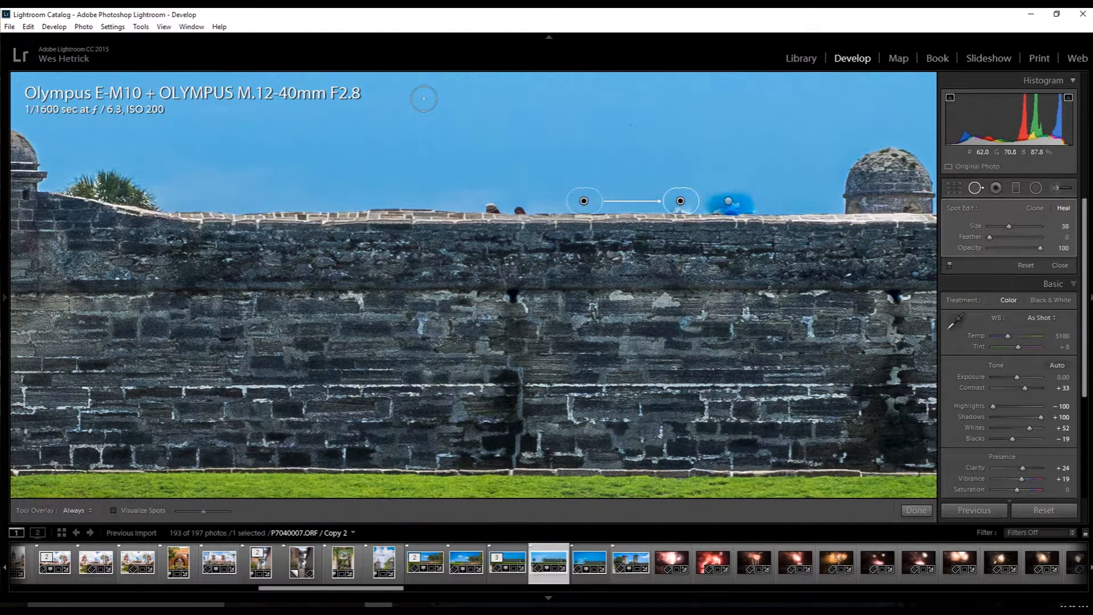
left_click(520, 202)
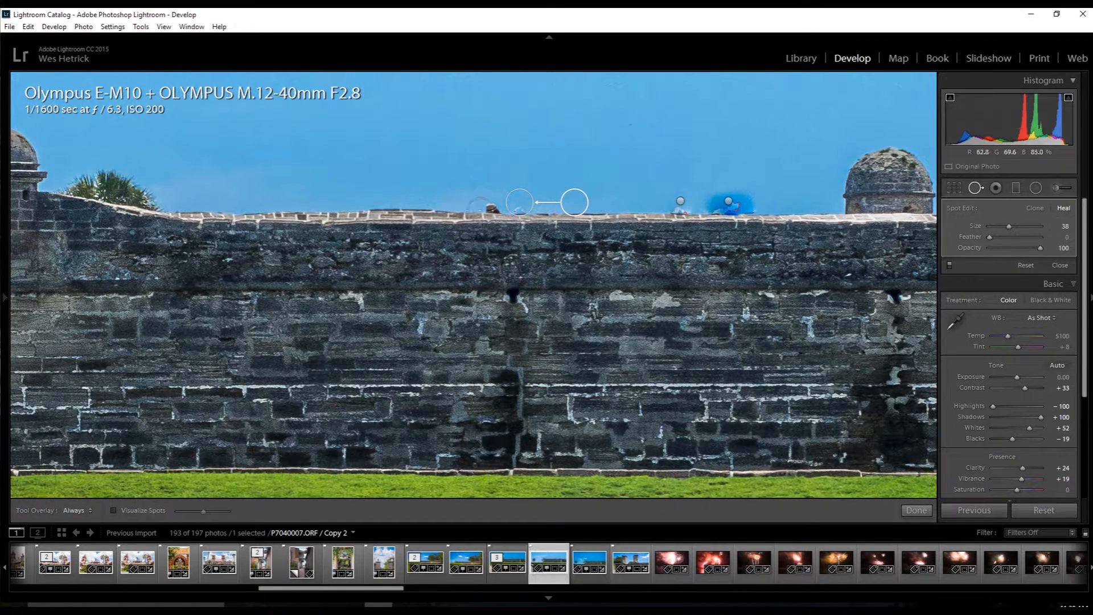
left_click(492, 205)
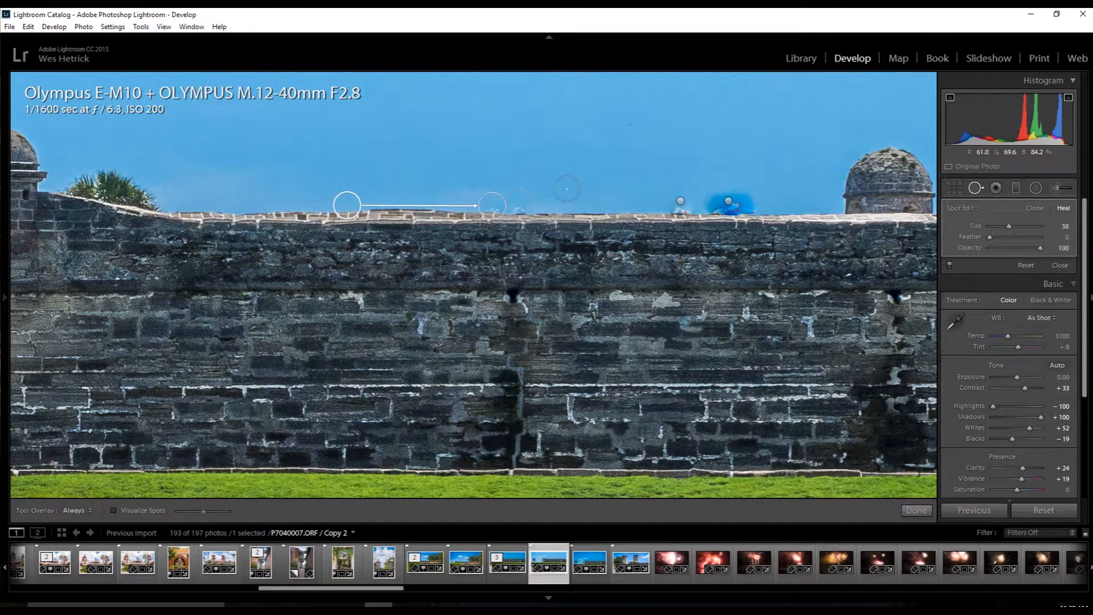
left_click(911, 510)
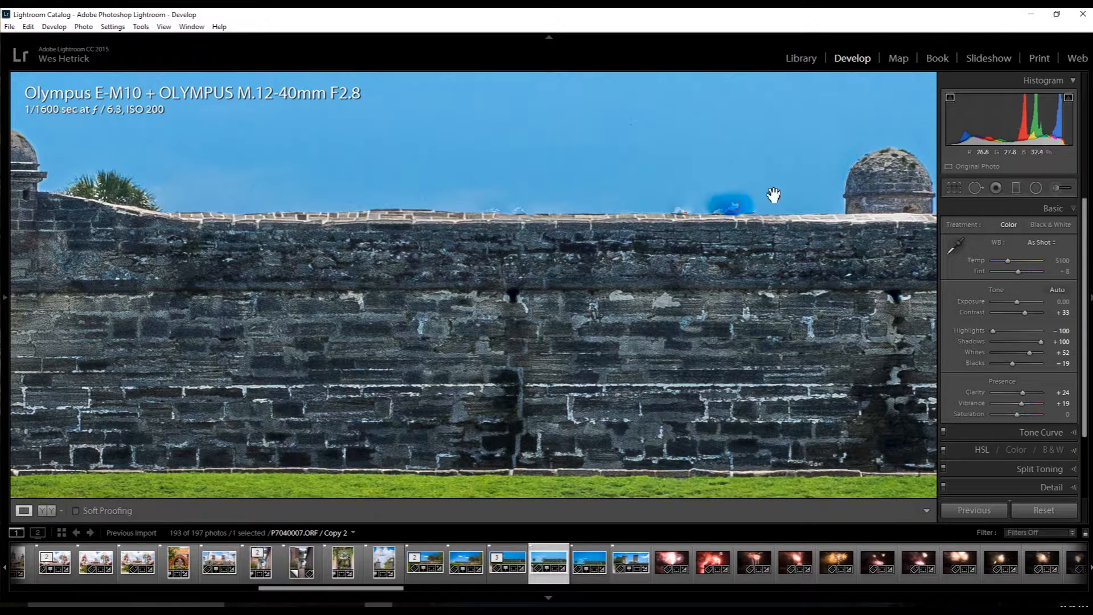
Delete the smudged blue healing spot above the fort wall beside the domed turret.
left_click(747, 160)
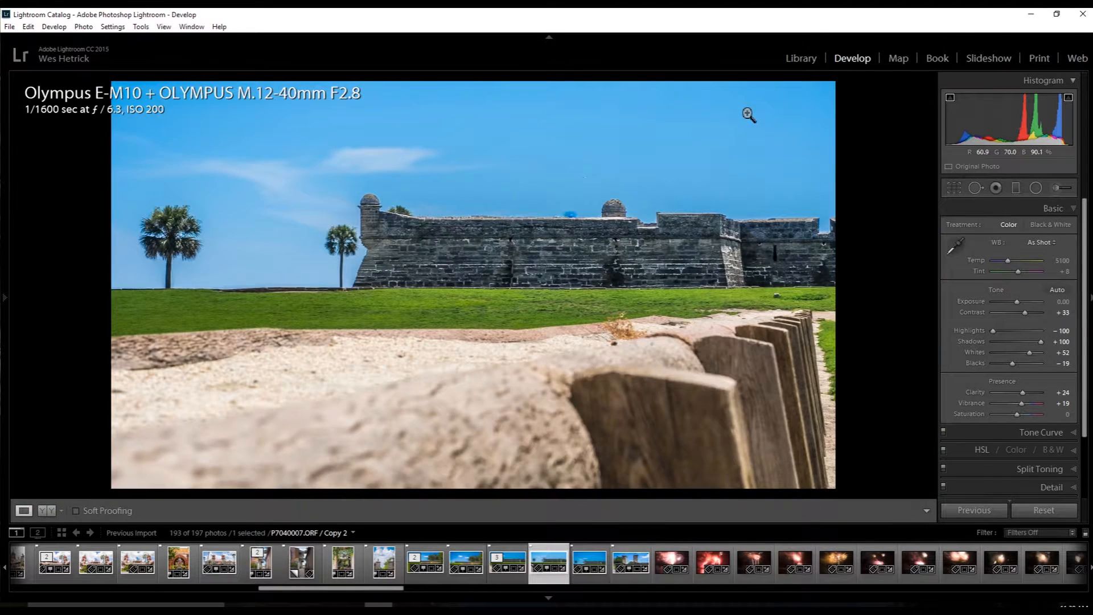
left_click(569, 217)
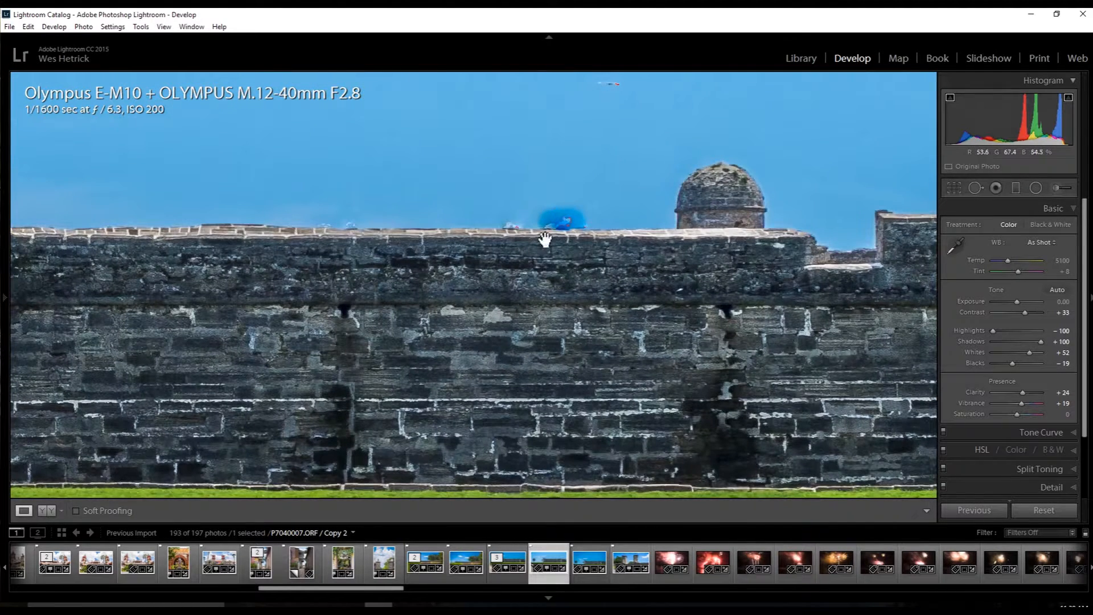
left_click(974, 192)
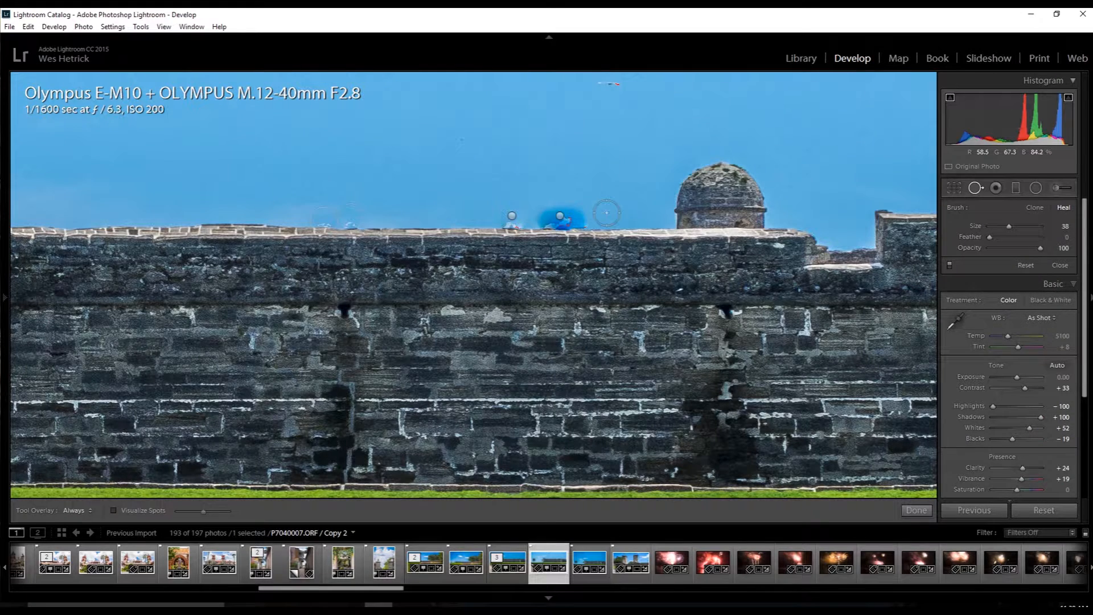
left_click(559, 222)
key("Delete")
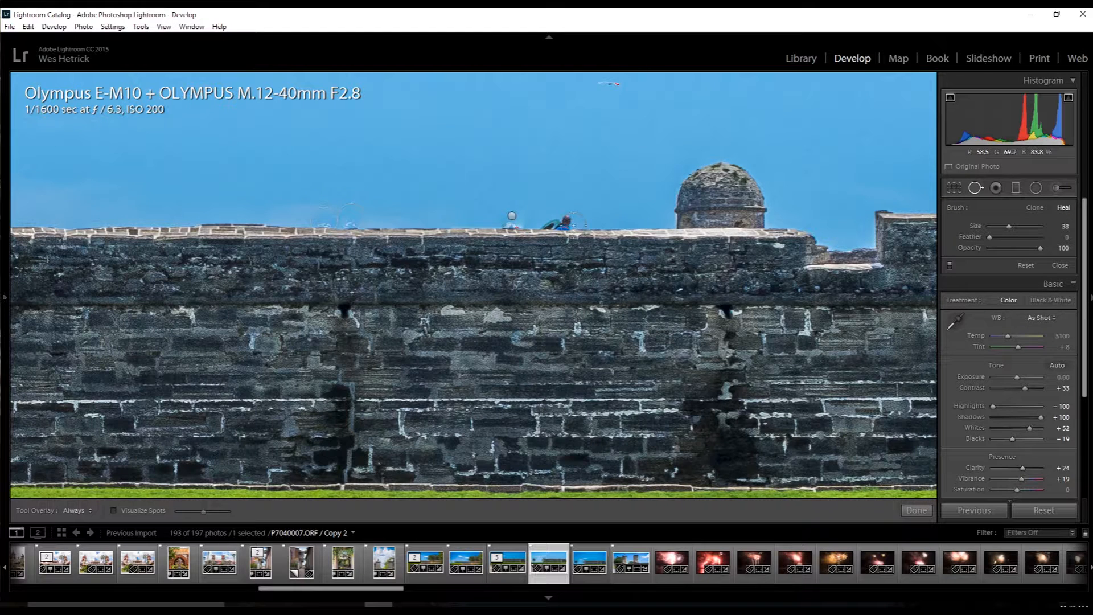
Heal out the remaining person on the wall beside the domed turret again with Spot Removal.
scroll(561, 224, "up", 3)
left_click(562, 224)
left_click_drag(526, 235, 626, 235)
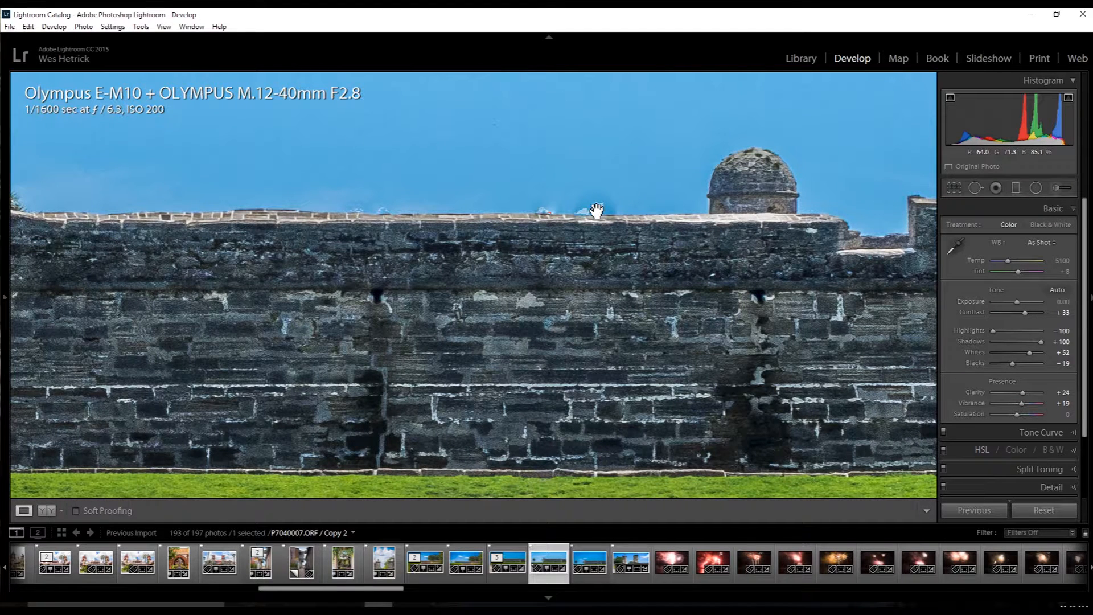
left_click(627, 168)
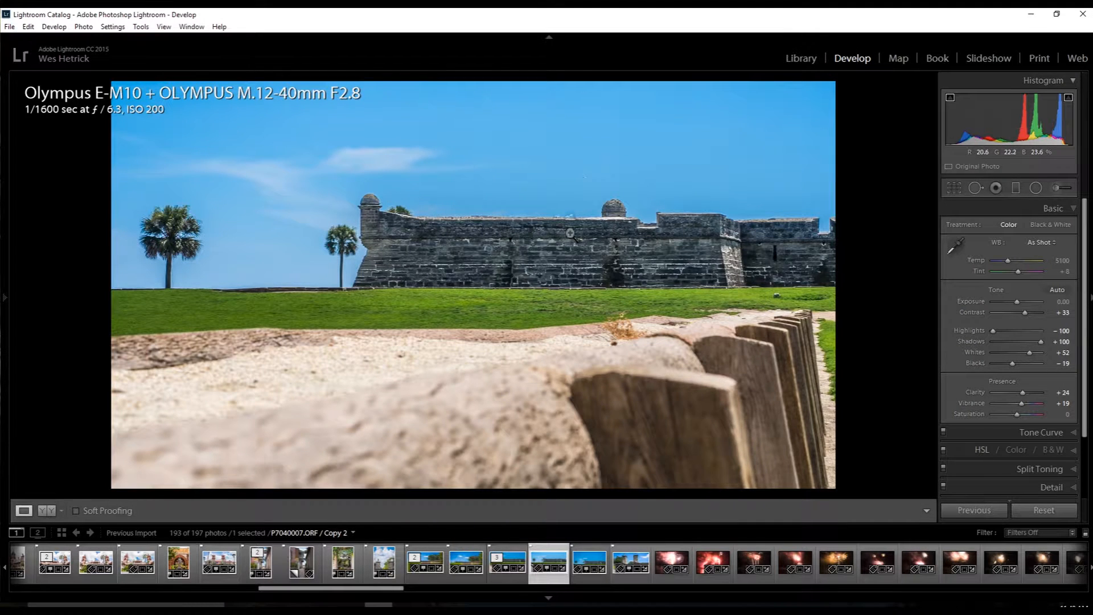
Remove the dry plant on the foreground ledge with a size 80 Heal spot, aligning its source with the ledge edge beside it.
left_click(621, 333)
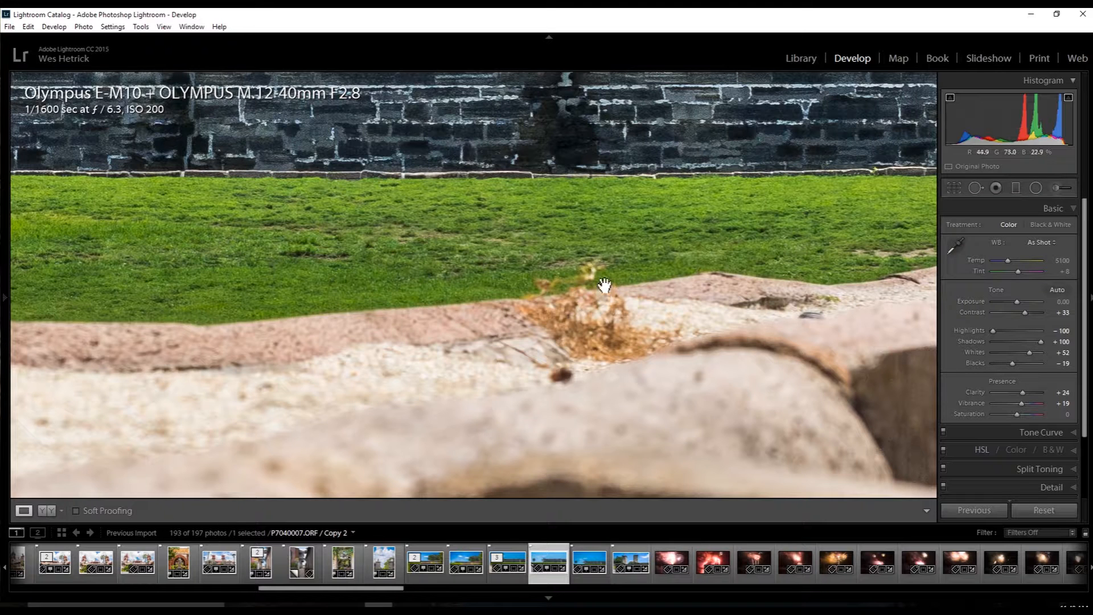
left_click(975, 188)
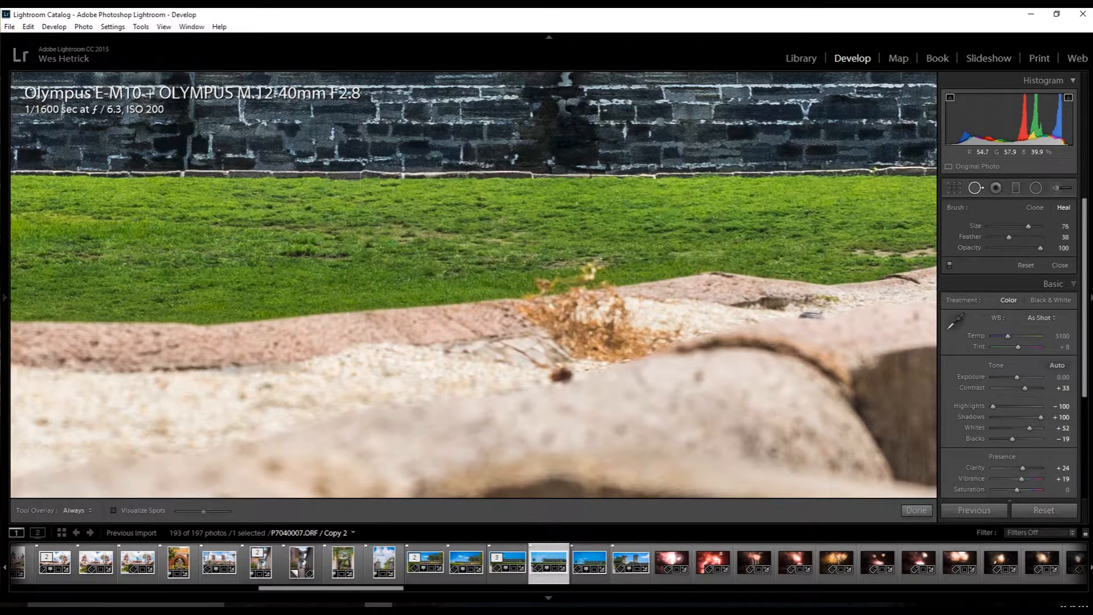
scroll(592, 313, "up", 3)
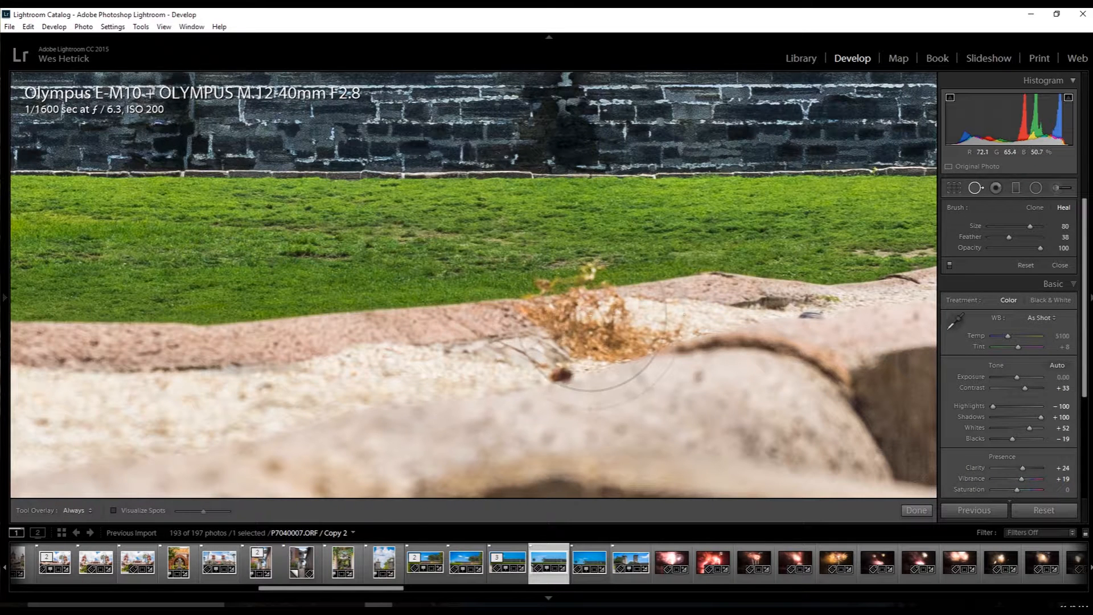
left_click(586, 314)
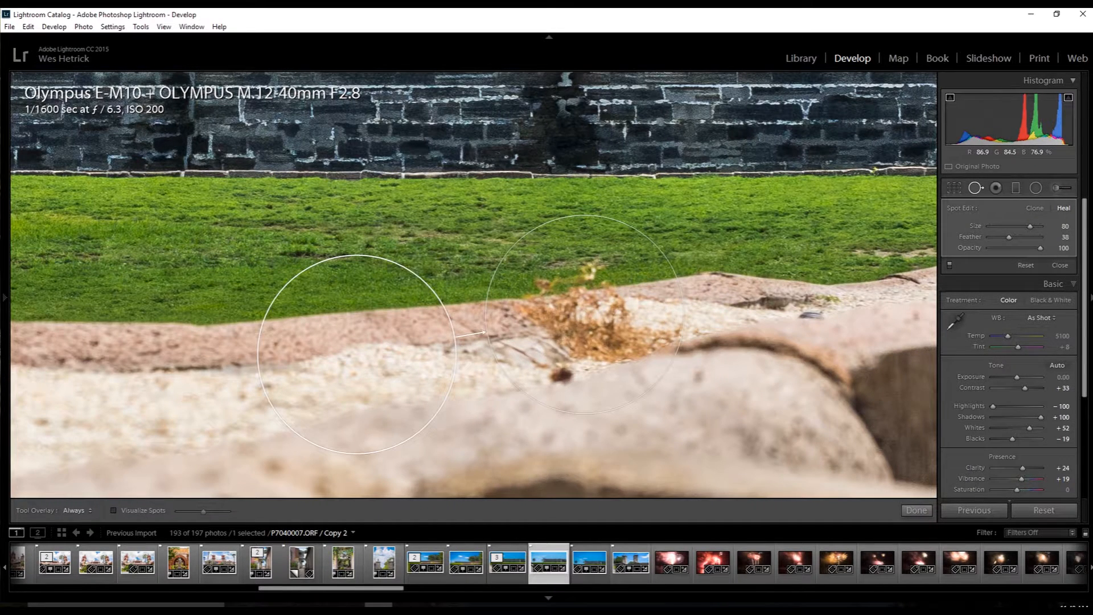
left_click_drag(383, 339, 391, 320)
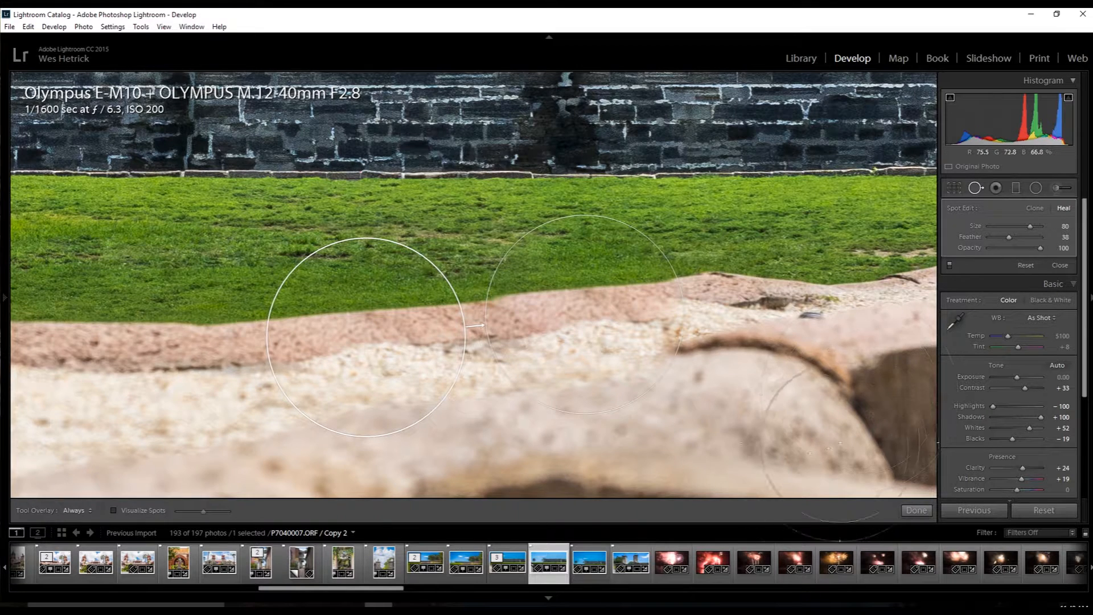
left_click(913, 514)
left_click(794, 279)
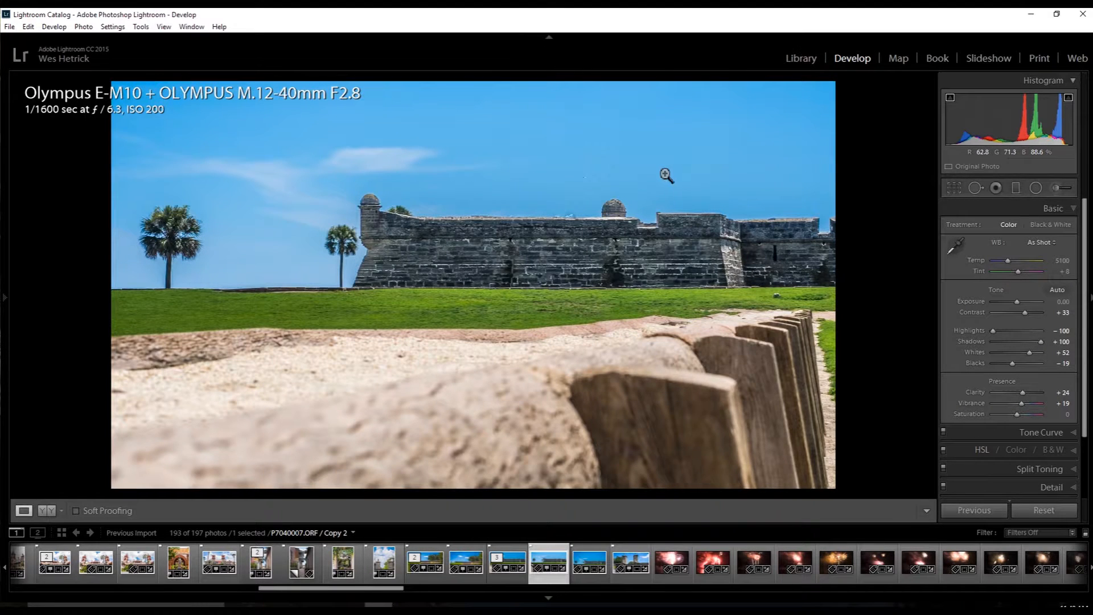
Set the Luminance noise reduction to 14 in the Detail adjustments.
scroll(1089, 457, "down", 3)
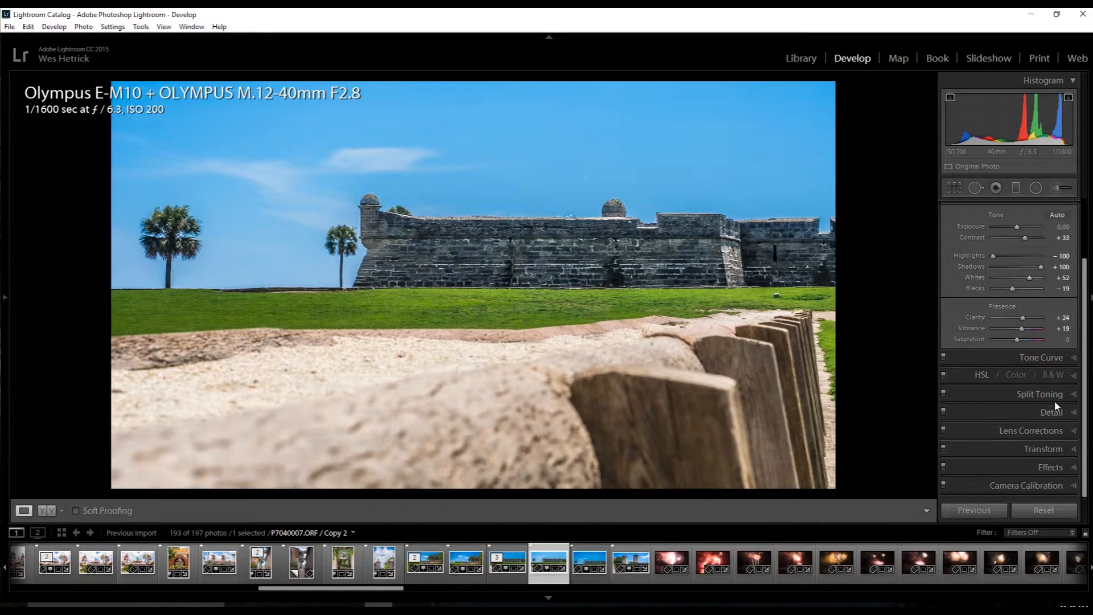
left_click(1074, 416)
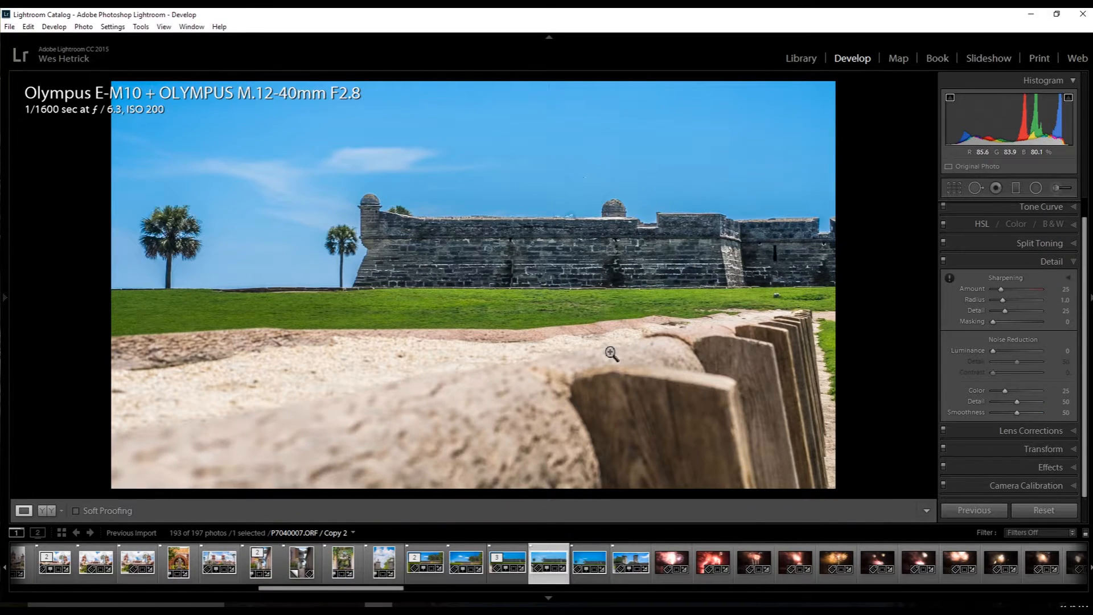
left_click(624, 300)
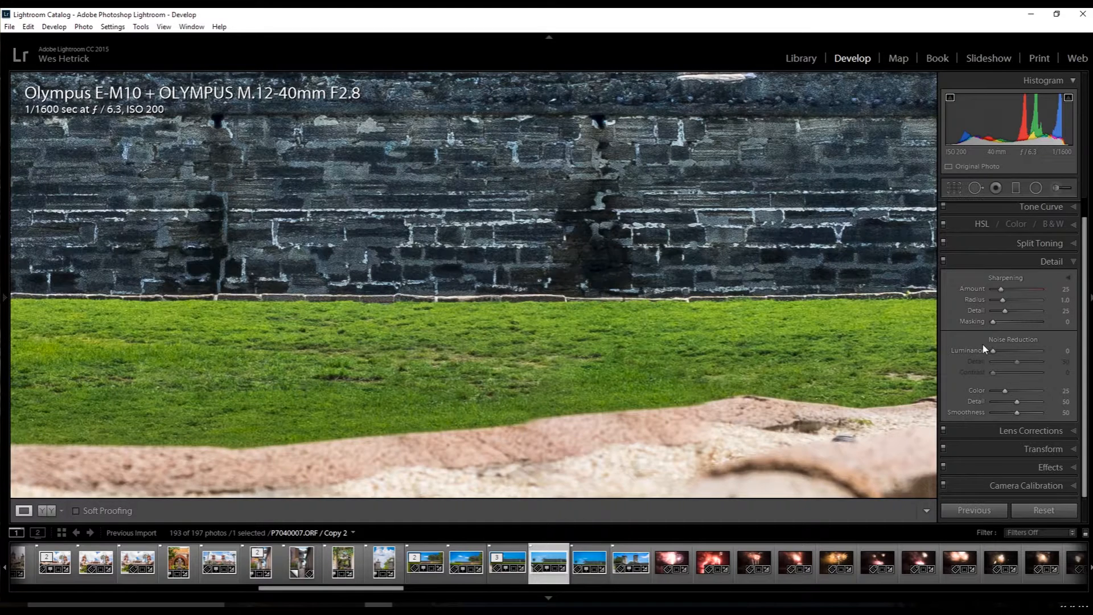
left_click_drag(992, 351, 1002, 351)
left_click(684, 198)
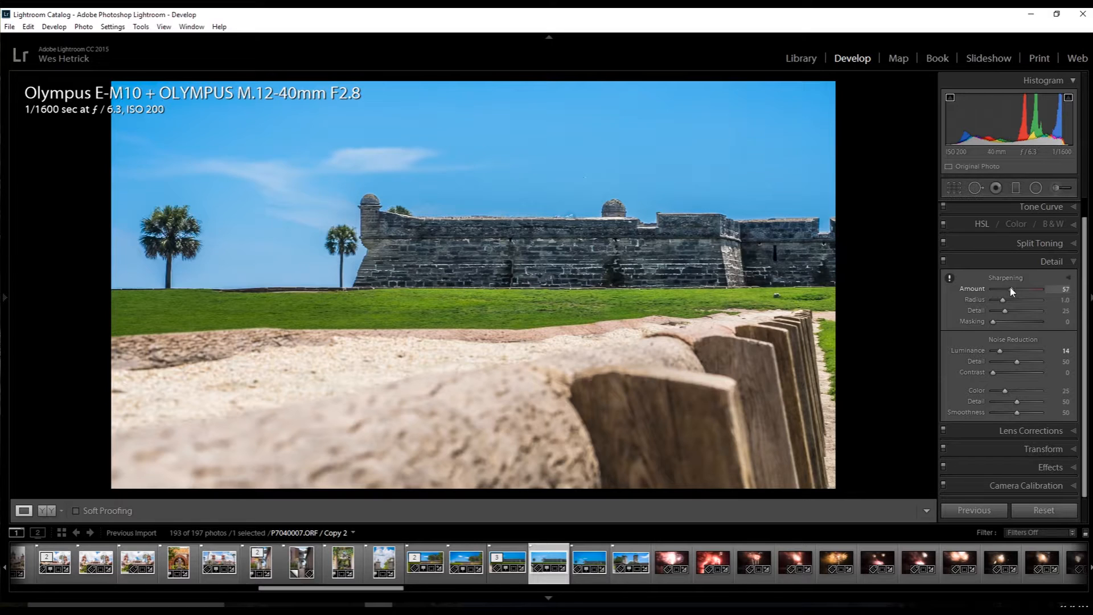
Set the Sharpening Amount to 86 and its Masking to 17, using the black-and-white mask preview.
left_click_drag(1015, 291, 1019, 291)
key("alt")
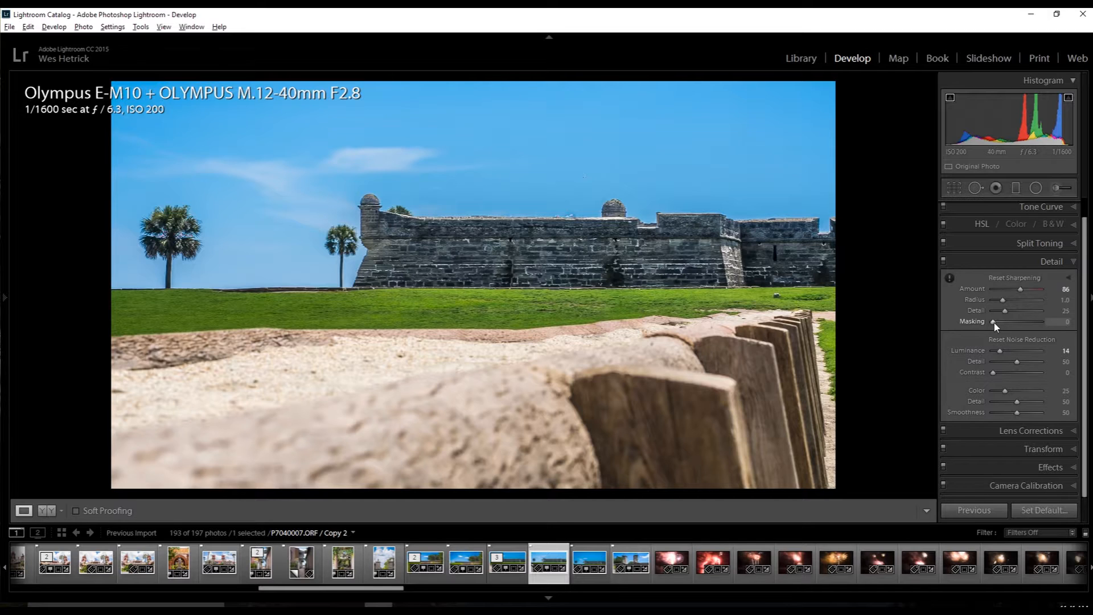
left_click_drag(993, 321, 1003, 323)
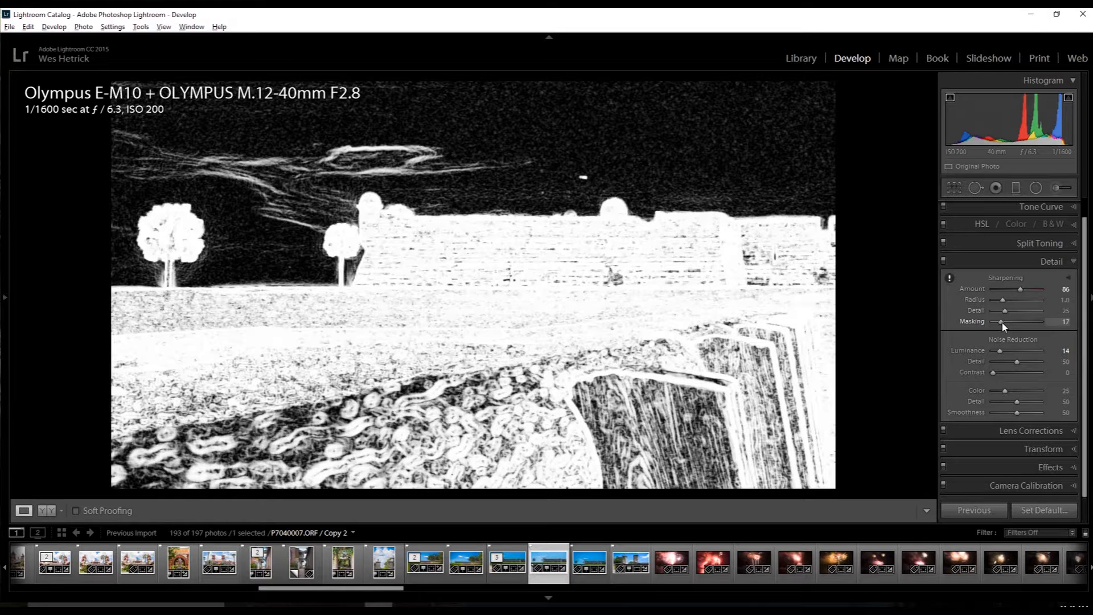
left_click_drag(1003, 323, 1003, 323)
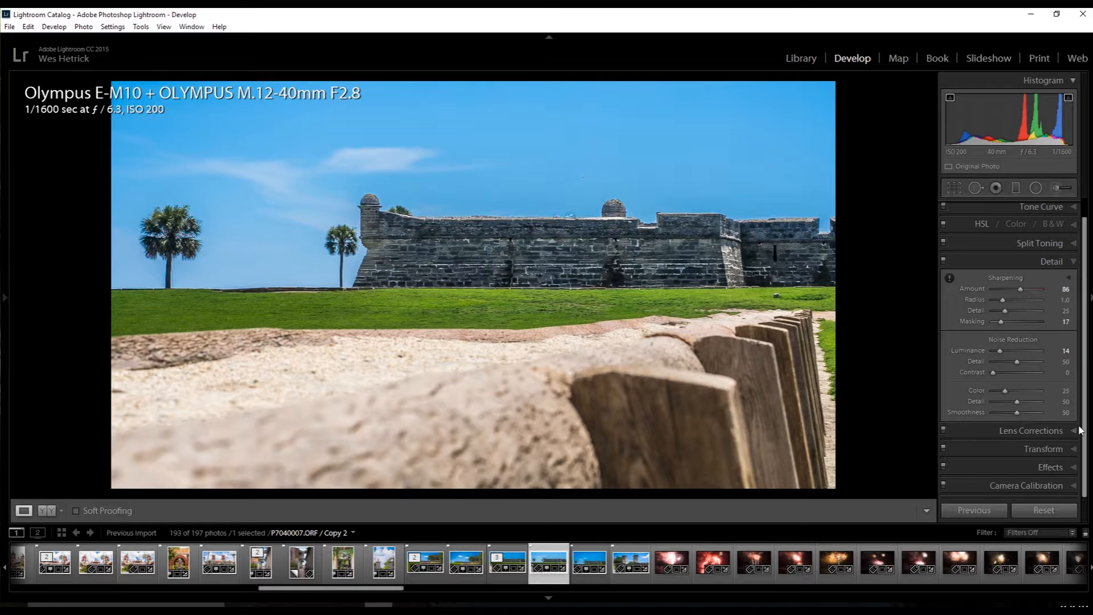
Add a Highlight Priority post-crop vignette with an Amount of -10.
left_click(1067, 468)
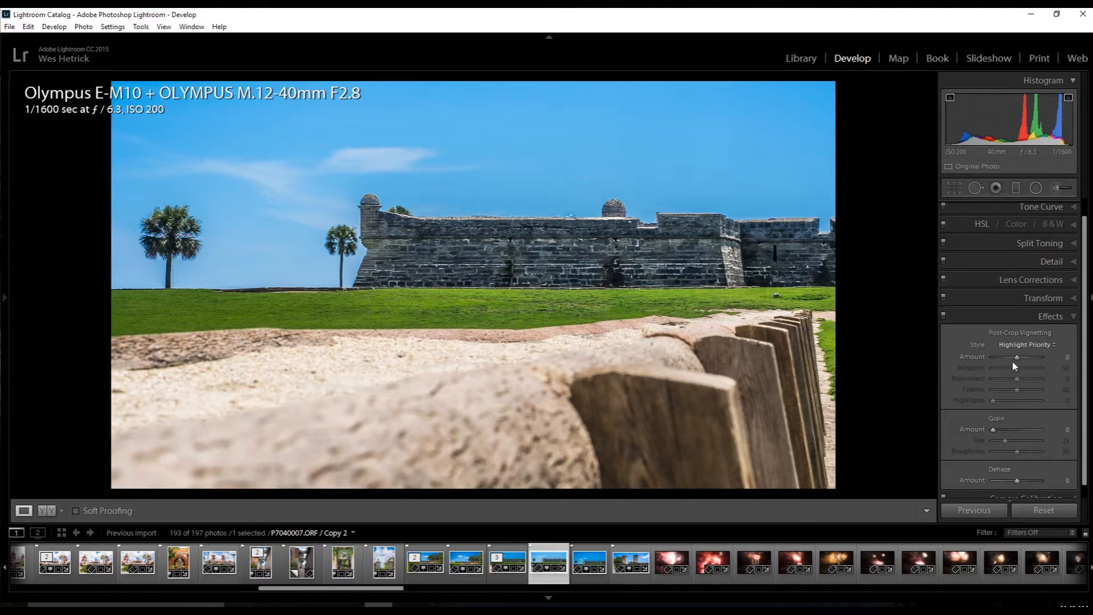
left_click_drag(1016, 360, 1012, 360)
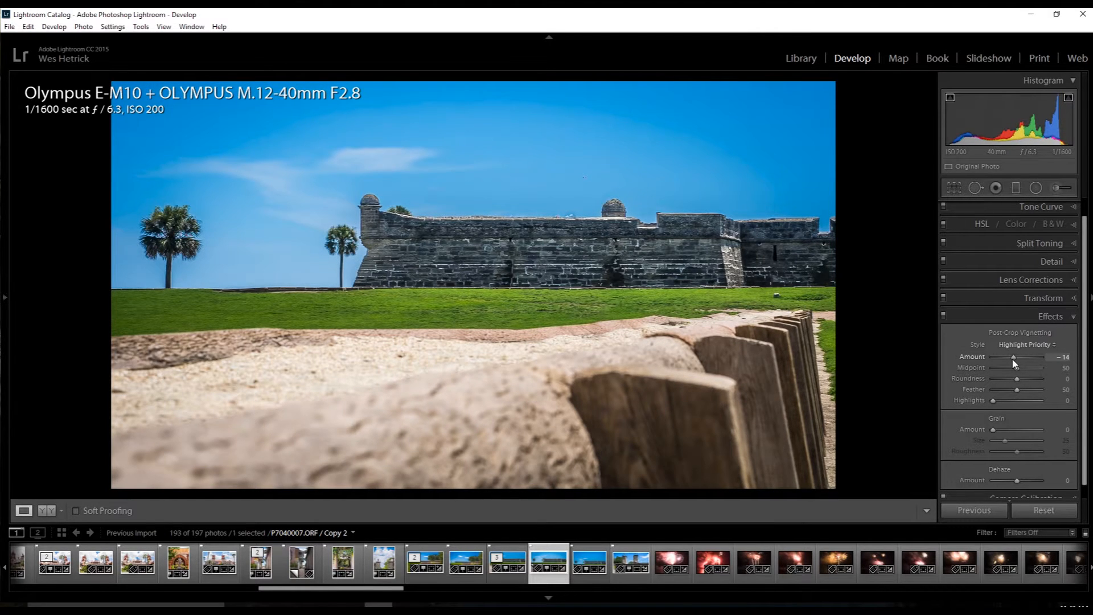
left_click_drag(1013, 360, 1015, 361)
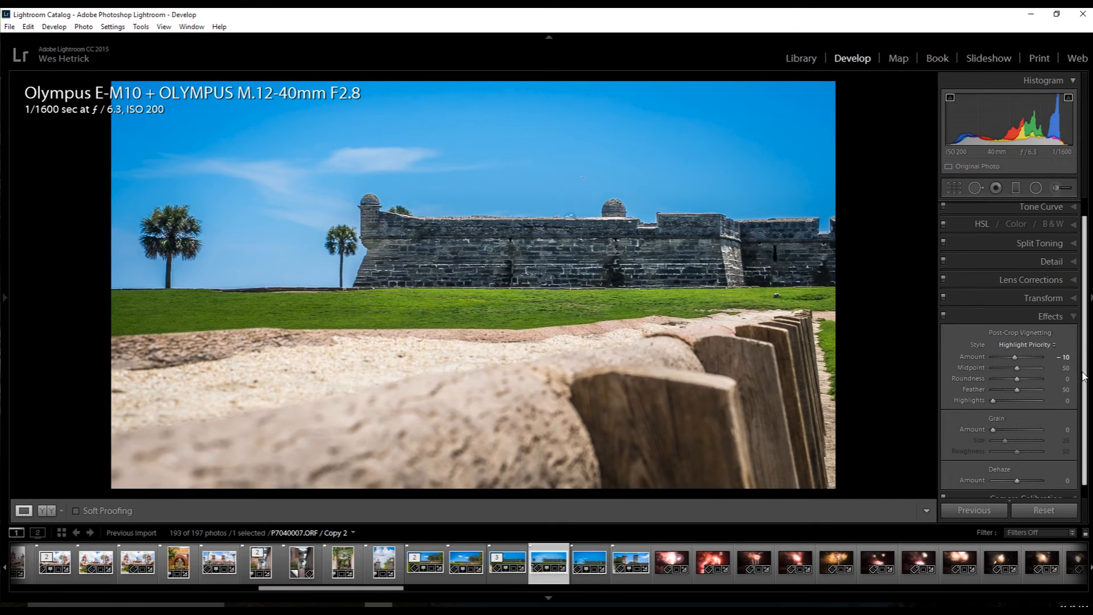
scroll(1083, 375, "up", 1)
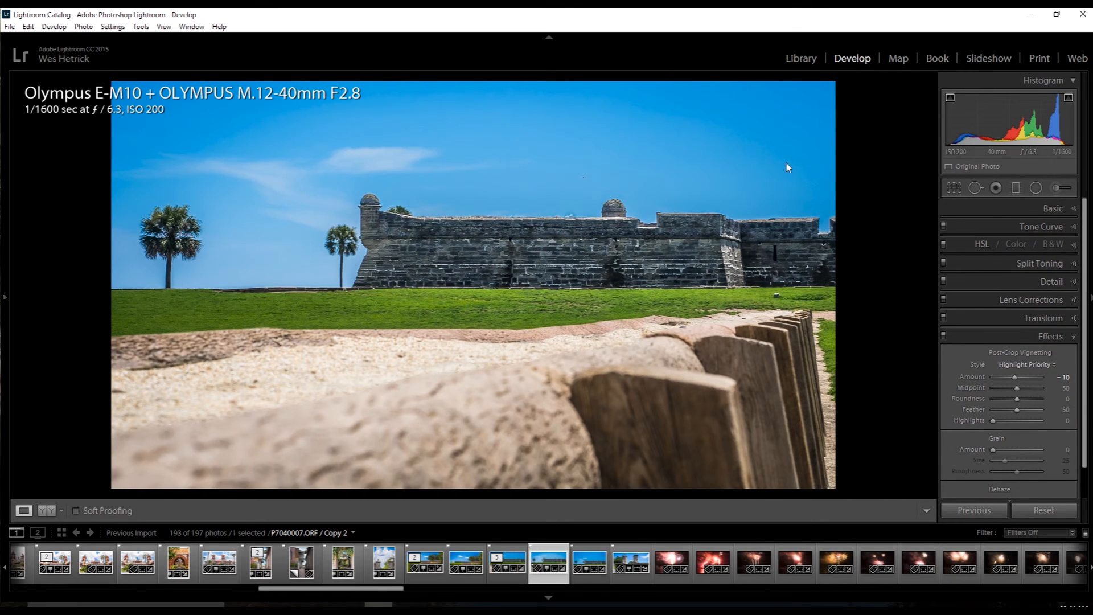